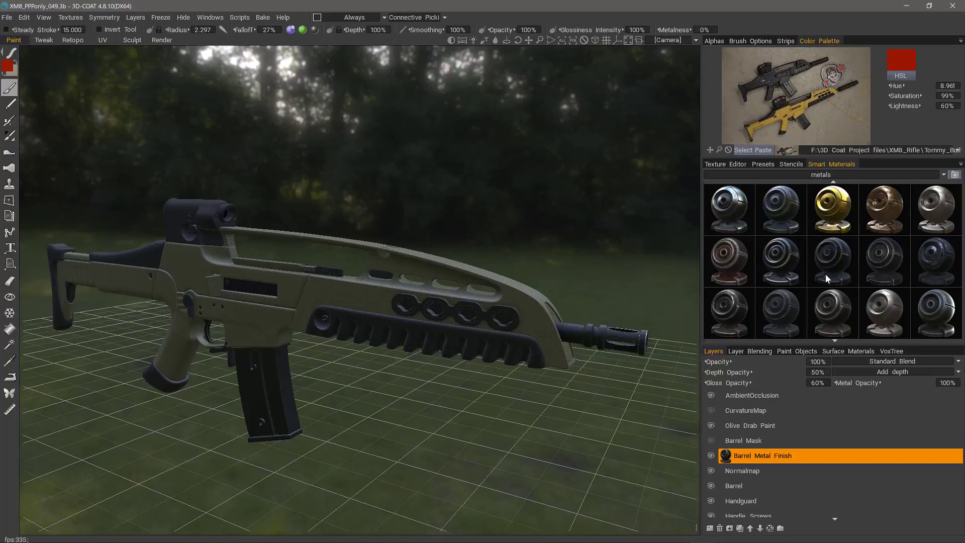
left_click(384, 18)
left_click(385, 17)
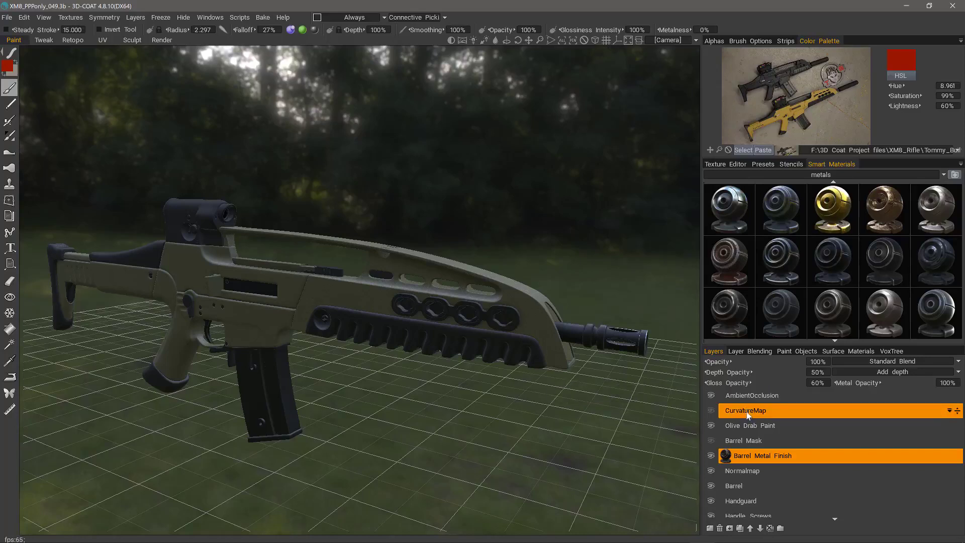
left_click(77, 19)
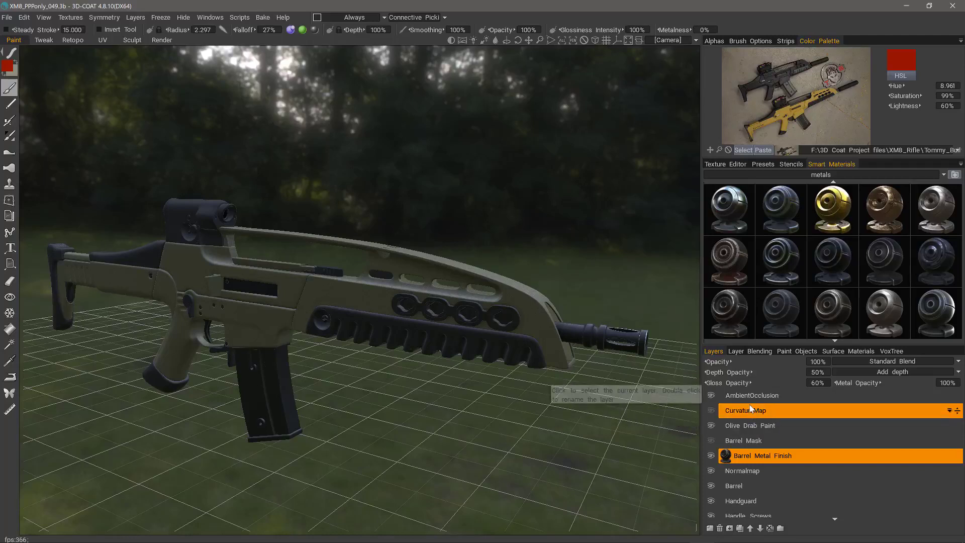
- Compare the rifle with the AmbientOcclusion layer hidden and the CurvatureMap layer shown, and restore both layers' original visibility
left_click(711, 395)
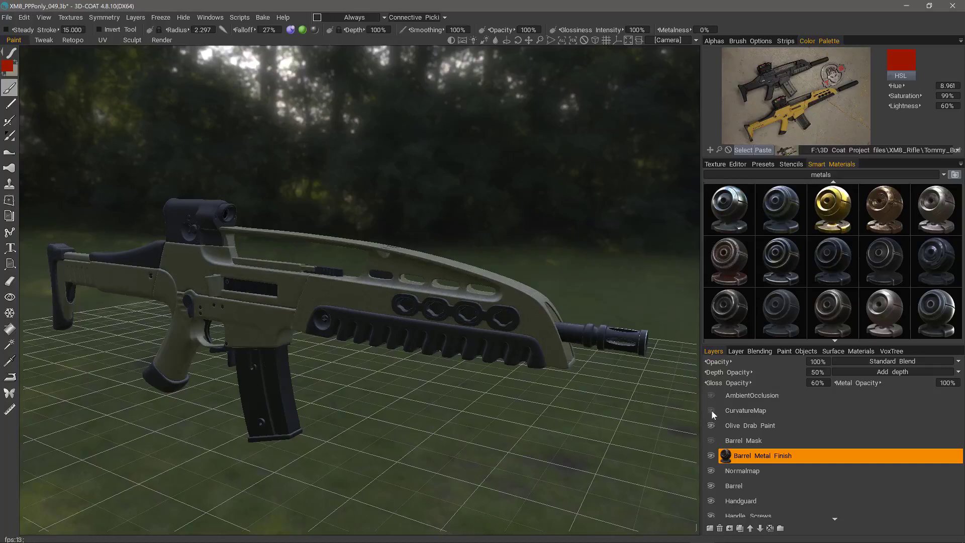
left_click(711, 410)
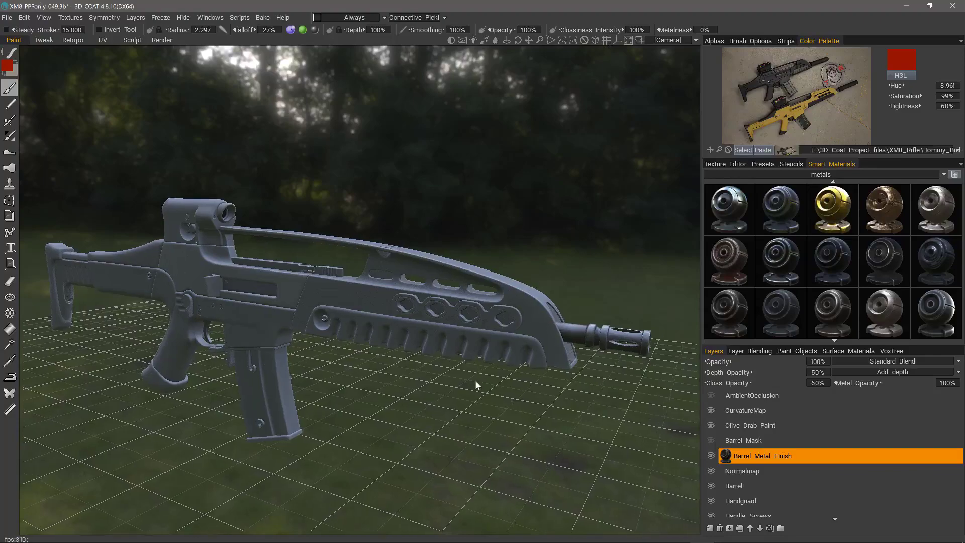
left_click_drag(475, 380, 517, 370)
middle_click_drag(516, 370, 342, 366)
right_click_drag(342, 366, 317, 377)
left_click_drag(318, 377, 184, 129)
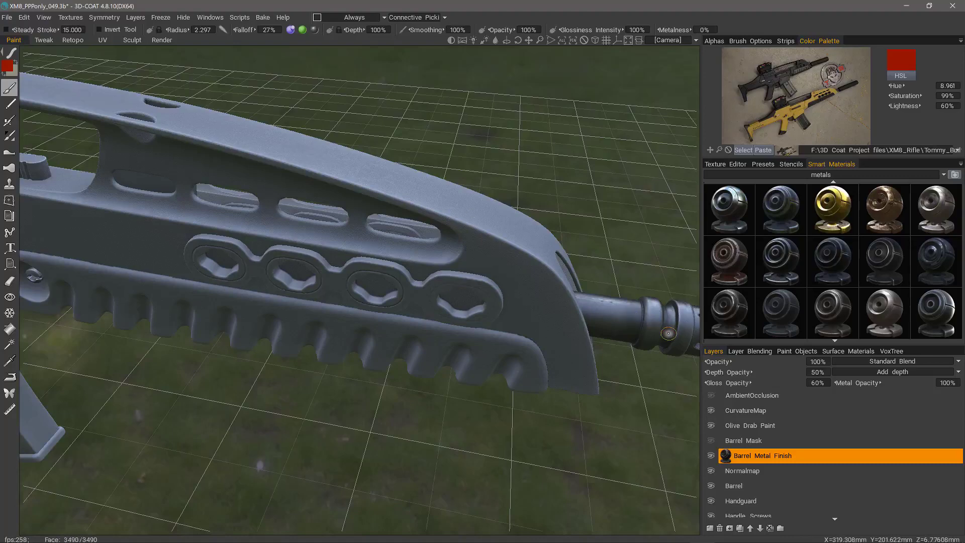
middle_click_drag(650, 345, 602, 340)
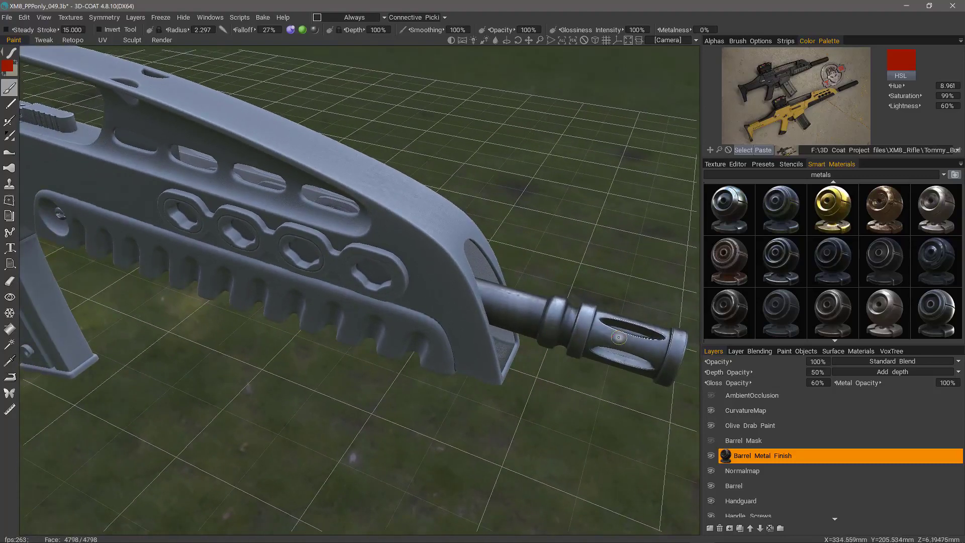
left_click_drag(76, 218, 178, 186, "alt")
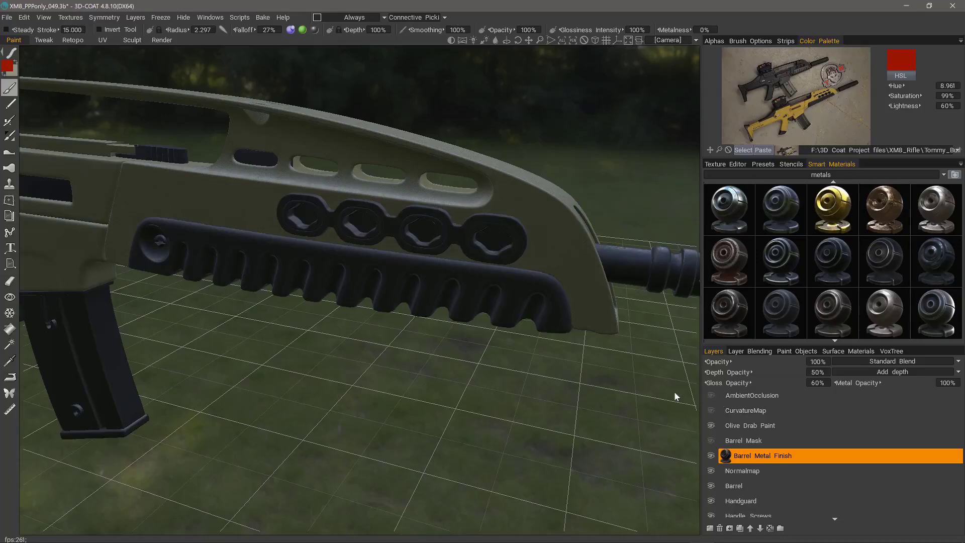
left_click_drag(675, 392, 608, 437)
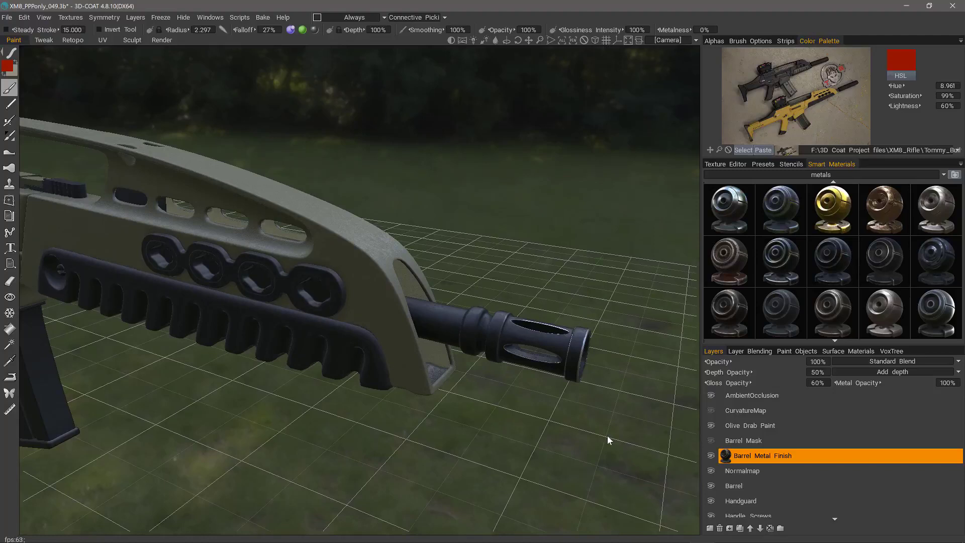
- Isolate the Barrel paint object so that all other rifle parts are hidden, and return to the layer list
left_click(799, 351)
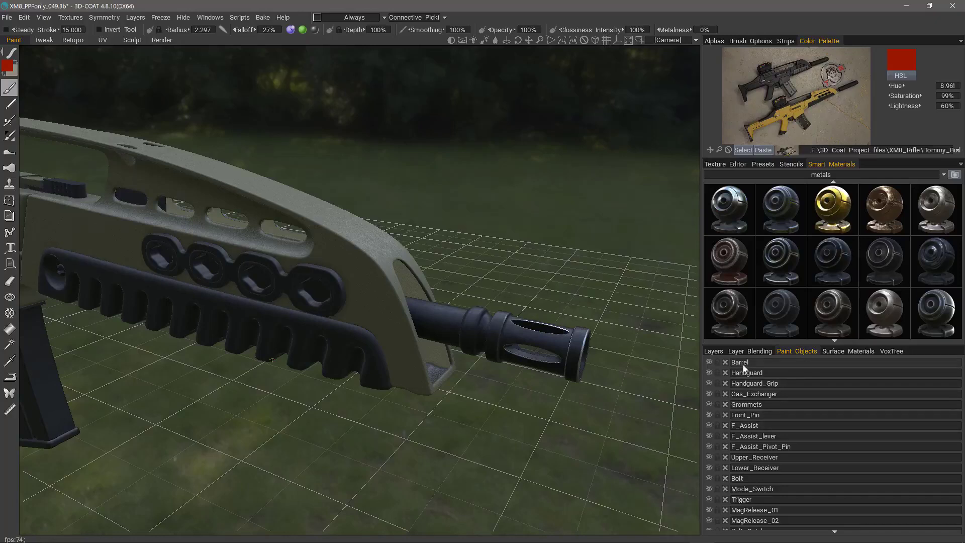
left_click(710, 362, "alt")
left_click(712, 351)
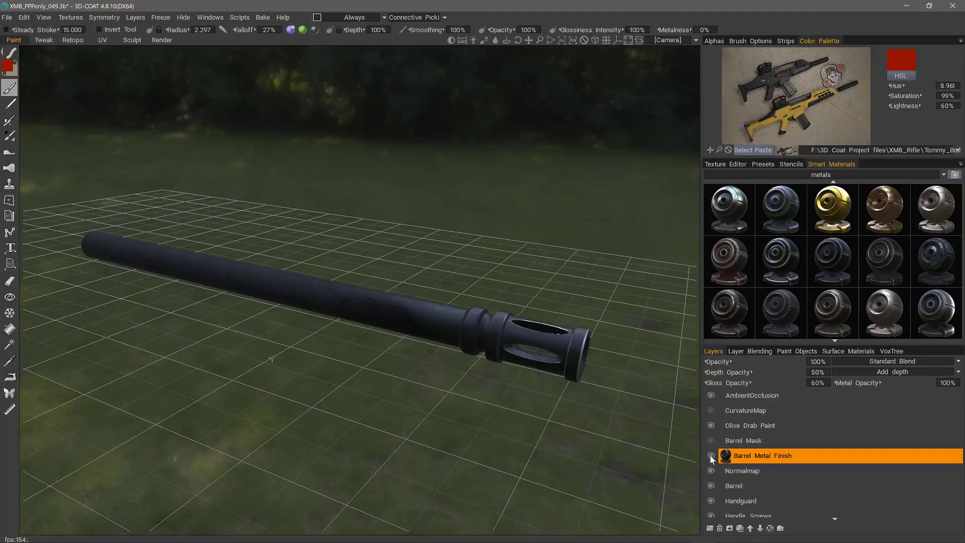
- Hide the finish, mask, paint and map layers above the barrel, leaving only the Normalmap and Barrel layers visible
key("alt")
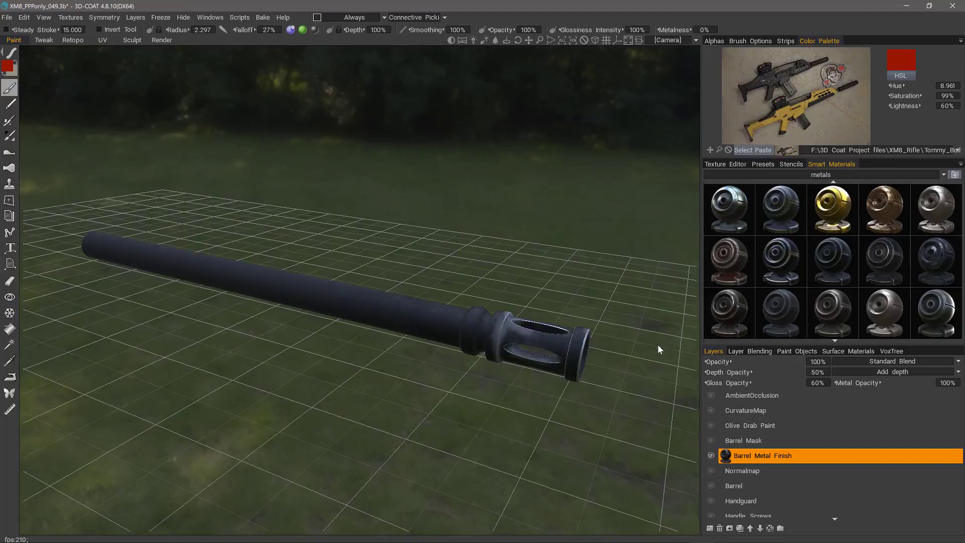
left_click(711, 472)
left_click(710, 486)
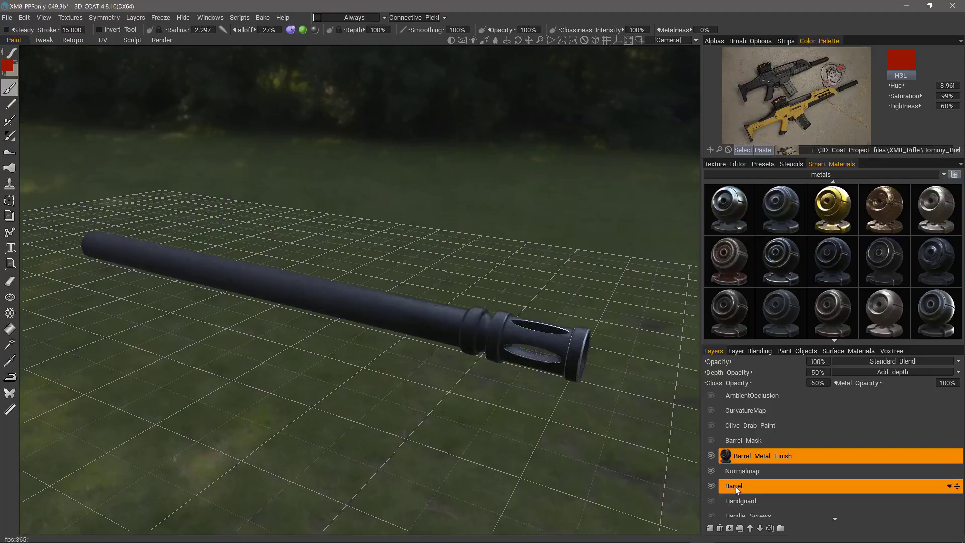
left_click(711, 440)
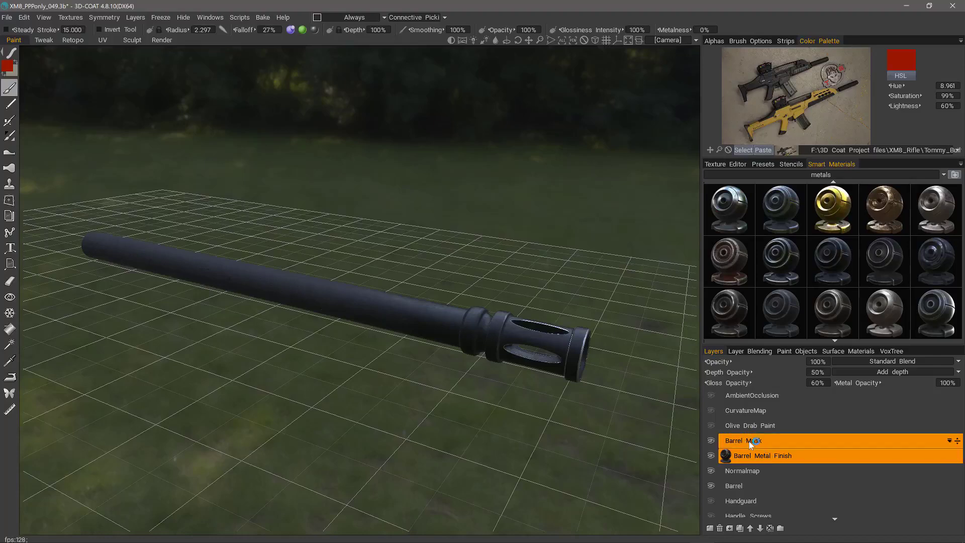
left_click_drag(626, 373, 626, 374)
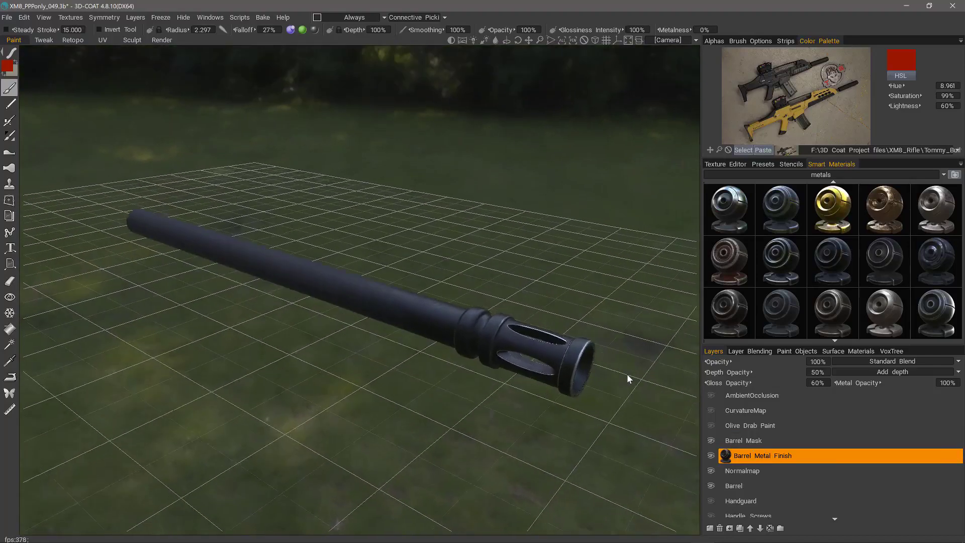
left_click(711, 456)
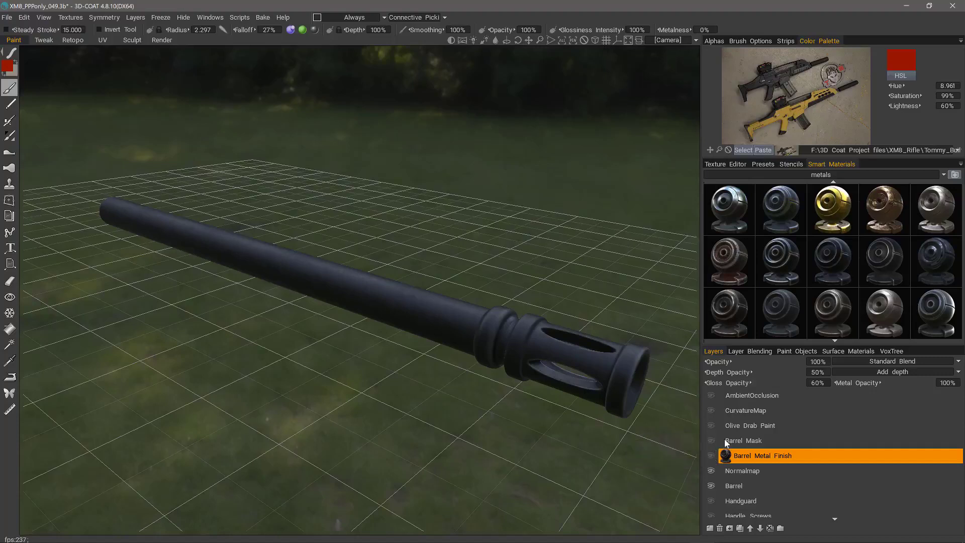
- Add a new layer directly above Barrel Mask and name it "Gunmetal finsh"
left_click(725, 440)
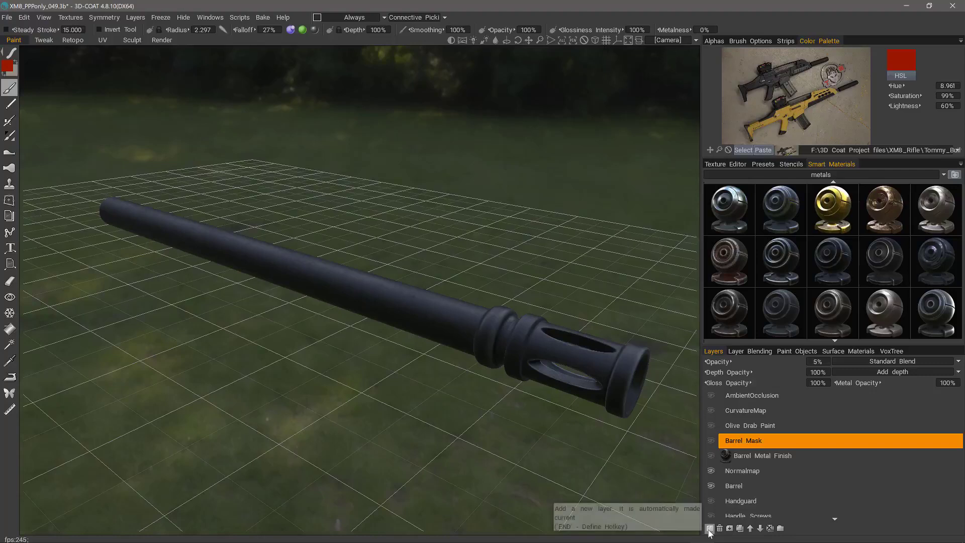
left_click(709, 528)
double_click(745, 441)
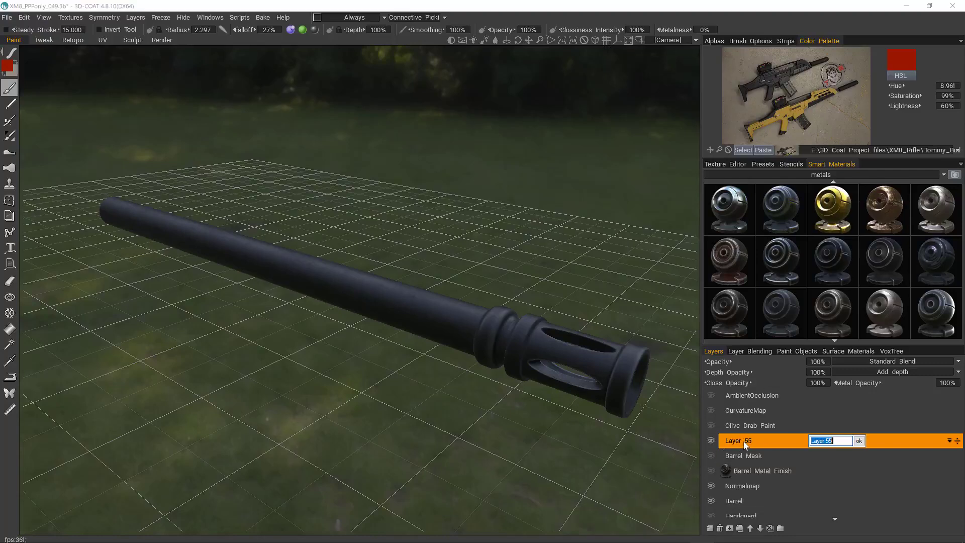
type("Gunmetal  finsh")
key("Return")
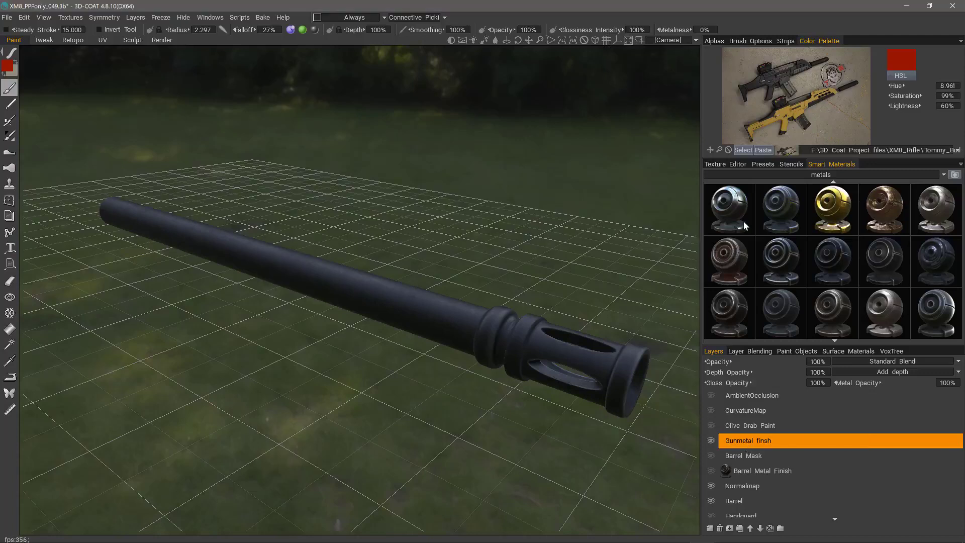
- Choose the dark worn-edge smart material, second in the second row of the metals library, and position its preview over the flash hider
left_click(793, 259)
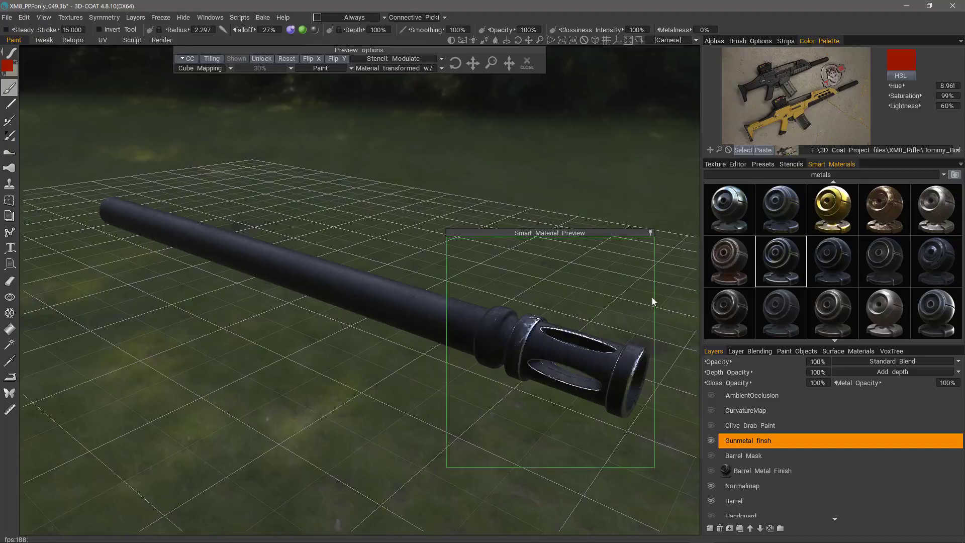
left_click_drag(618, 233, 636, 240)
left_click_drag(490, 62, 499, 61)
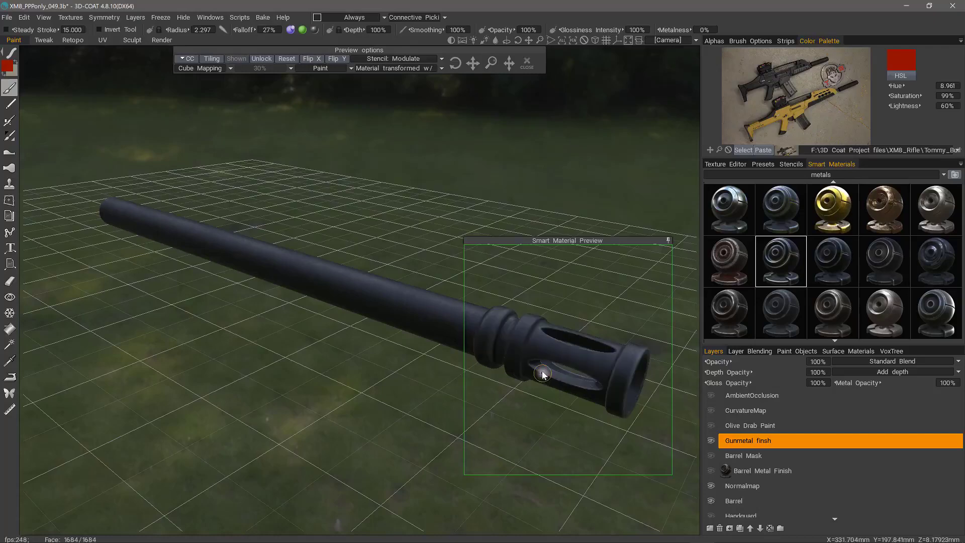
scroll(543, 374, "up", 6)
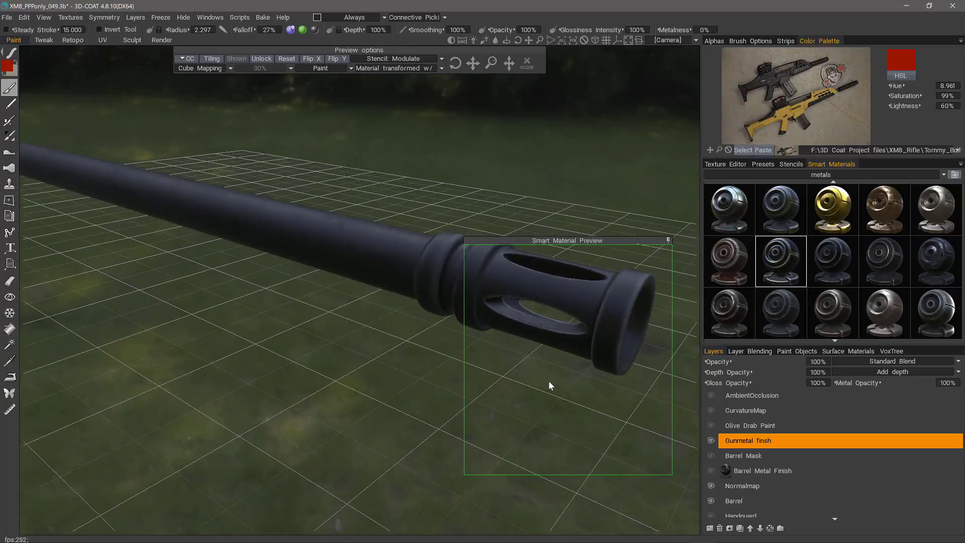
mouse_move(569, 245)
left_mouse_down()
mouse_move(556, 230)
mouse_move(573, 238)
left_mouse_up()
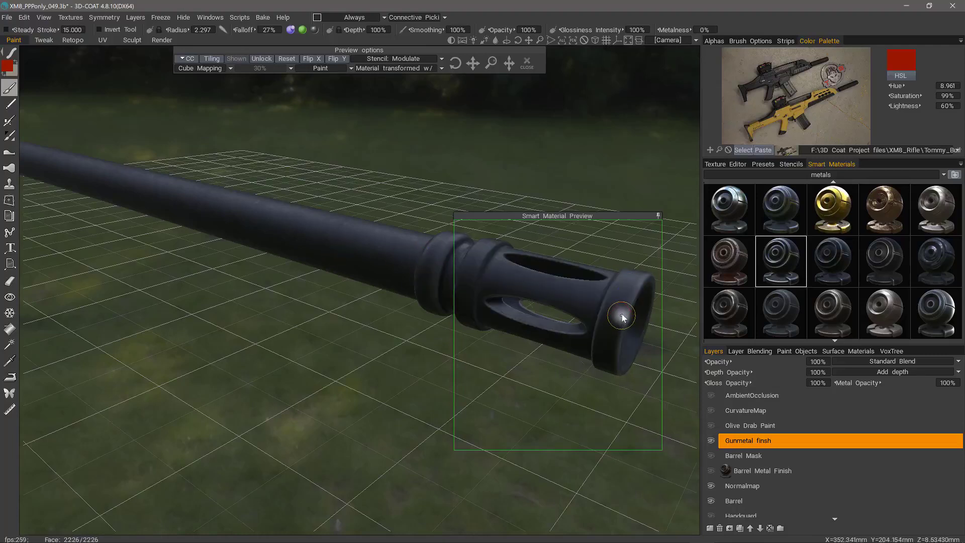
- Set the brush falloff to 35% and check the smart material preview around the muzzle opening
right_click_drag(622, 316, 624, 301)
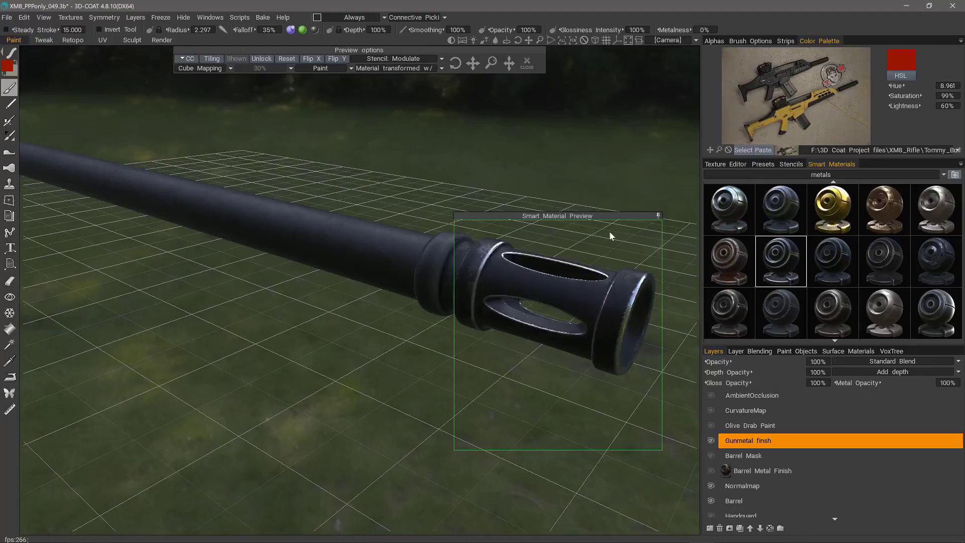
mouse_move(609, 232)
left_mouse_down("alt")
mouse_move(611, 313)
mouse_move(500, 284)
left_mouse_up("alt")
mouse_move(502, 284)
left_mouse_down()
mouse_move(536, 292)
mouse_move(567, 354)
mouse_move(549, 364)
left_mouse_up()
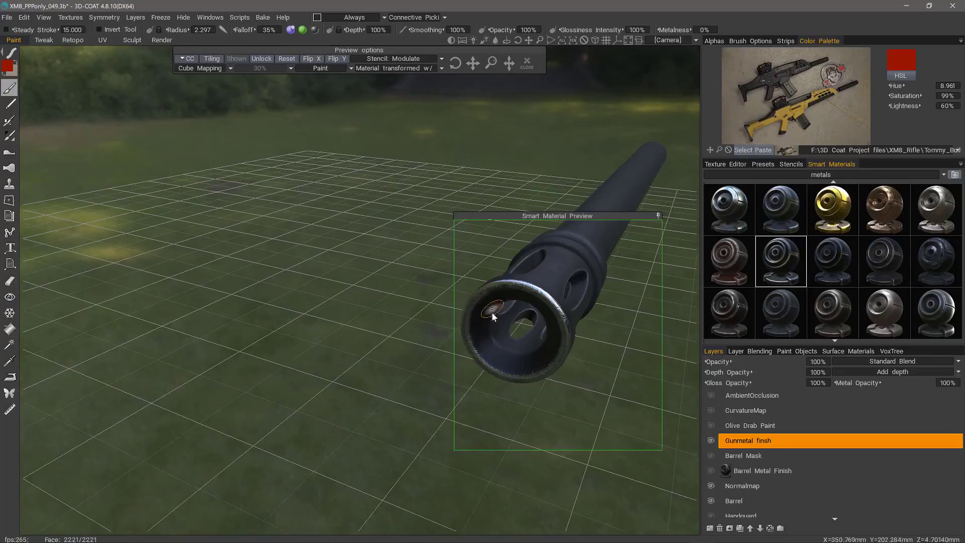
left_click_drag(489, 324, 605, 330, "alt")
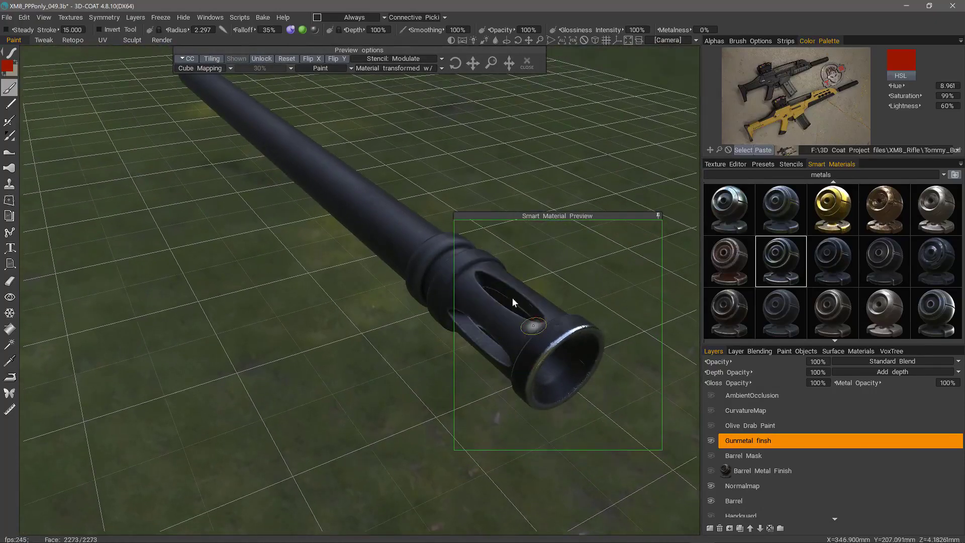
- Change the viewport background to Vertical Gradient
left_click(665, 41)
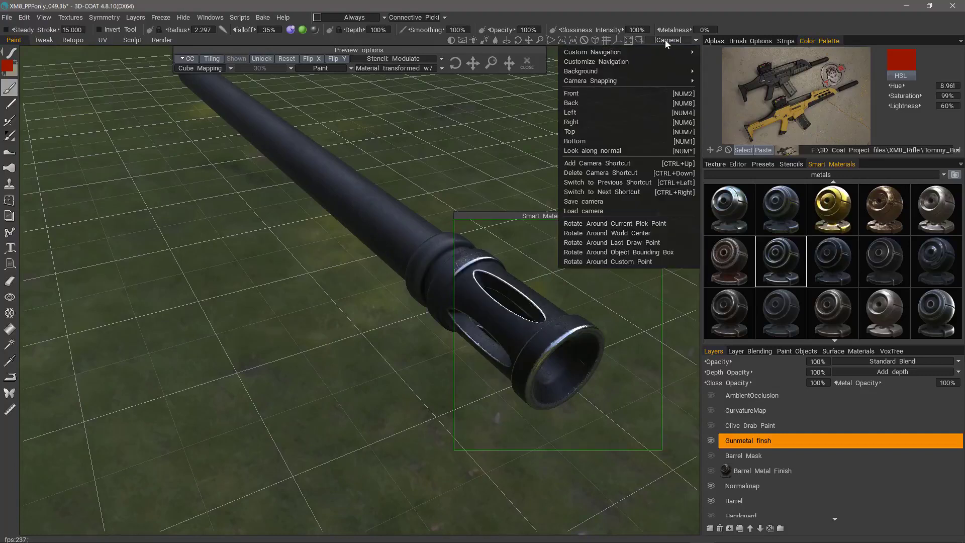
mouse_move(614, 76)
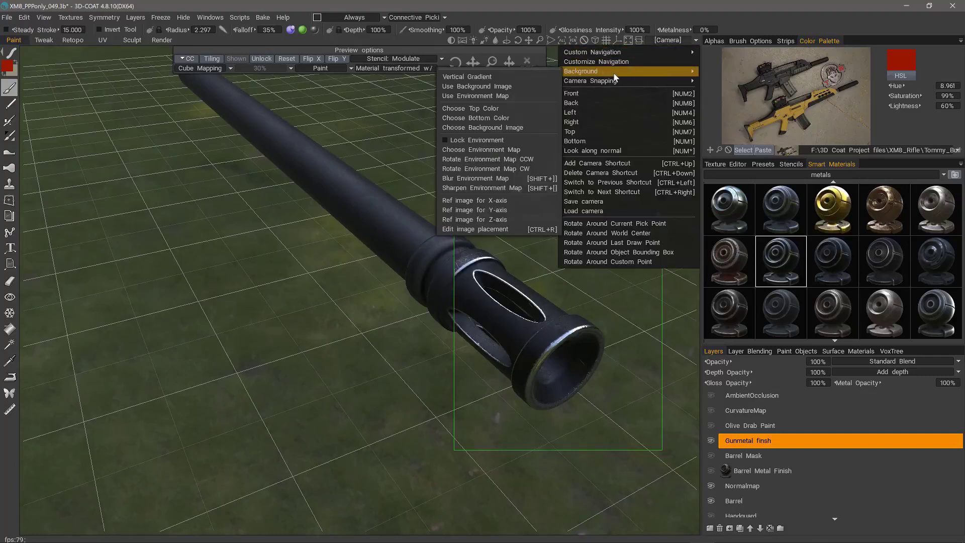
left_click(503, 76)
- Examine the smart material's edge wear on the flash hider's rim, slots and collars from several angles
left_click_drag(463, 318, 575, 347, "alt")
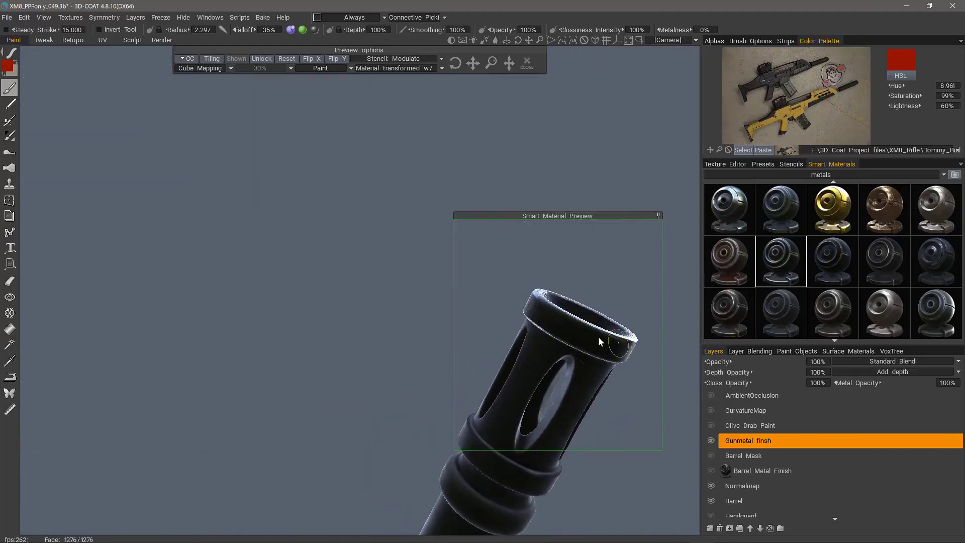
left_click_drag(542, 445, 533, 413, "alt")
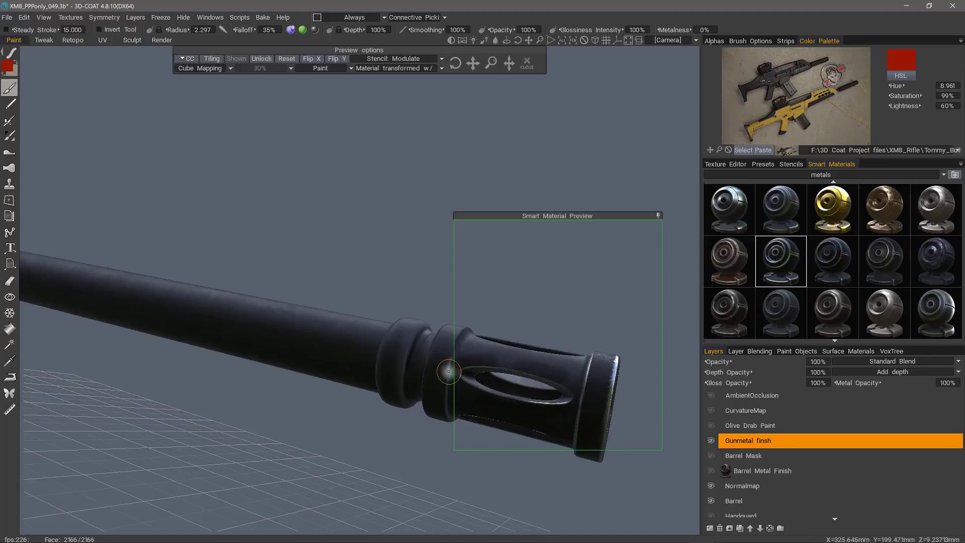
left_click_drag(443, 372, 566, 410, "alt")
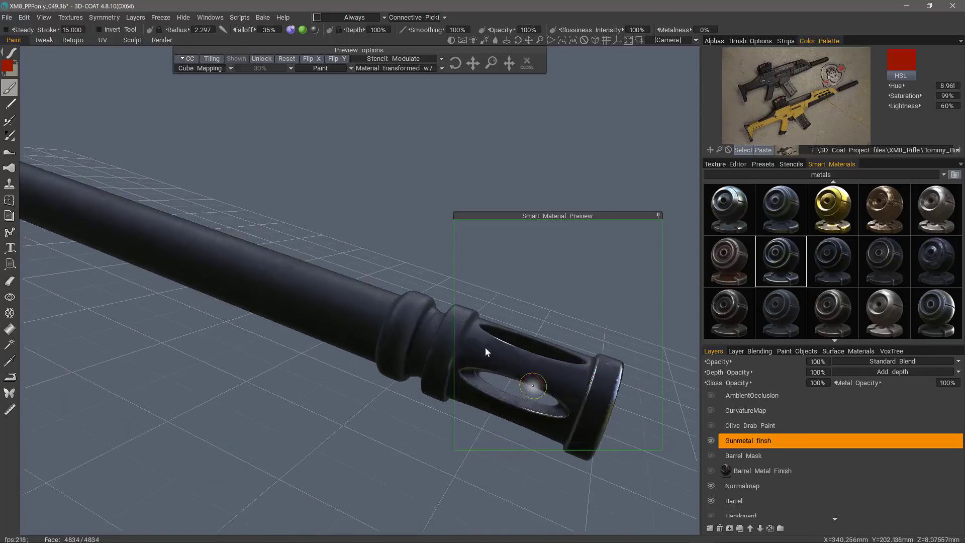
left_click_drag(485, 347, 538, 364, "alt")
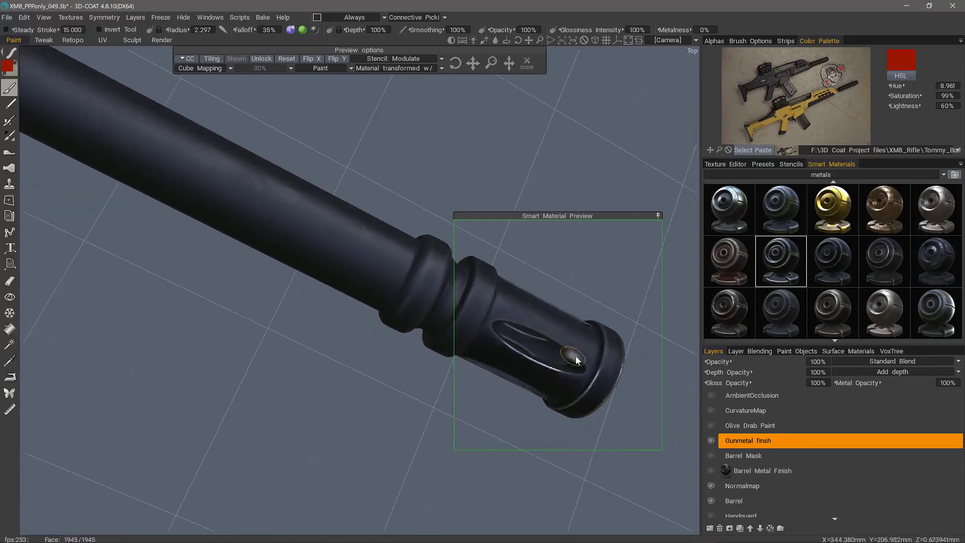
left_click_drag(511, 325, 590, 352, "alt")
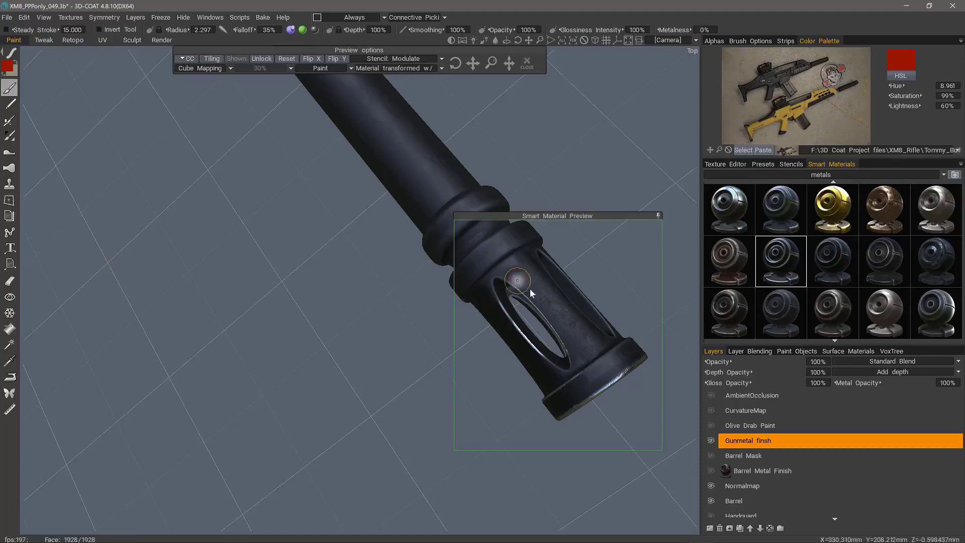
left_click_drag(525, 314, 578, 253, "alt")
left_click_drag(458, 310, 486, 300, "alt")
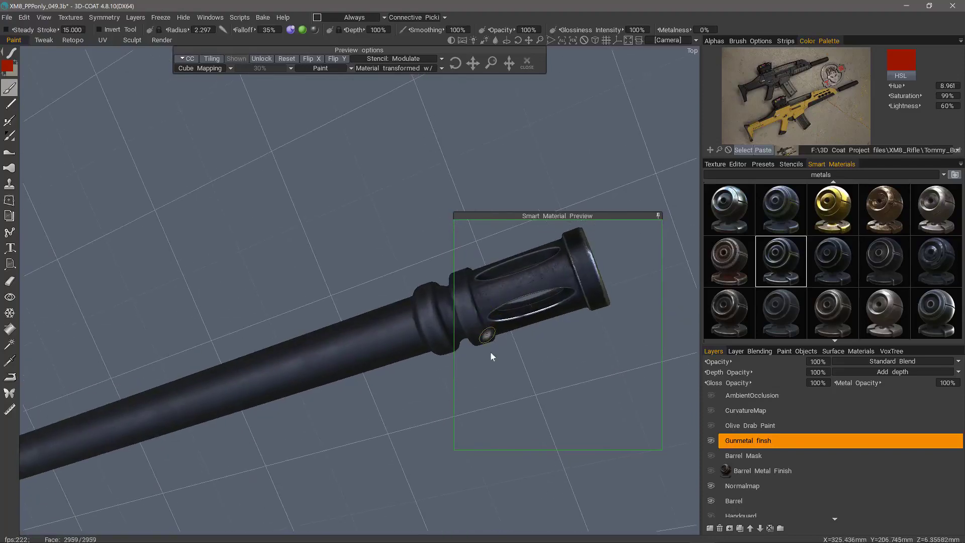
- Enlarge the brush radius to 3.978 and undo the last action
left_click_drag(492, 354, 484, 323, "alt")
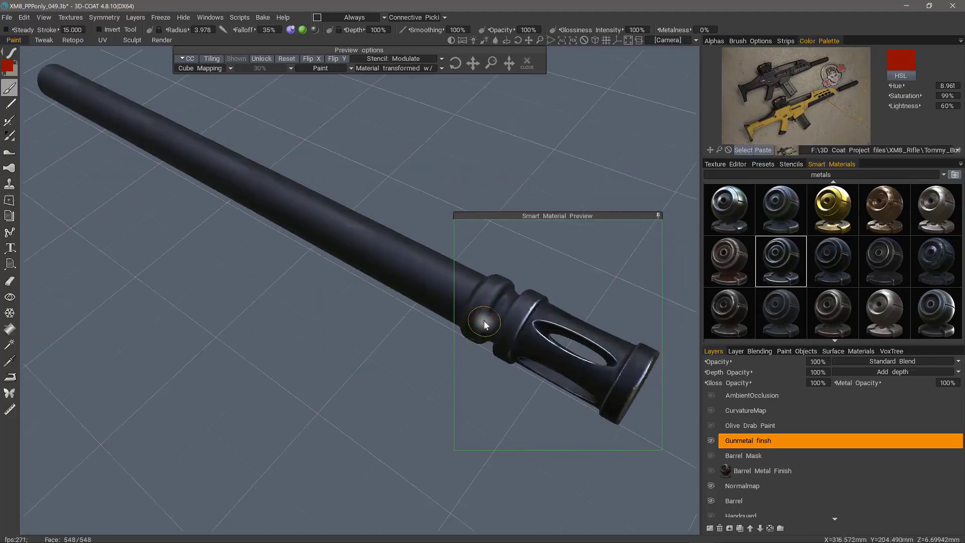
key("ctrl+z")
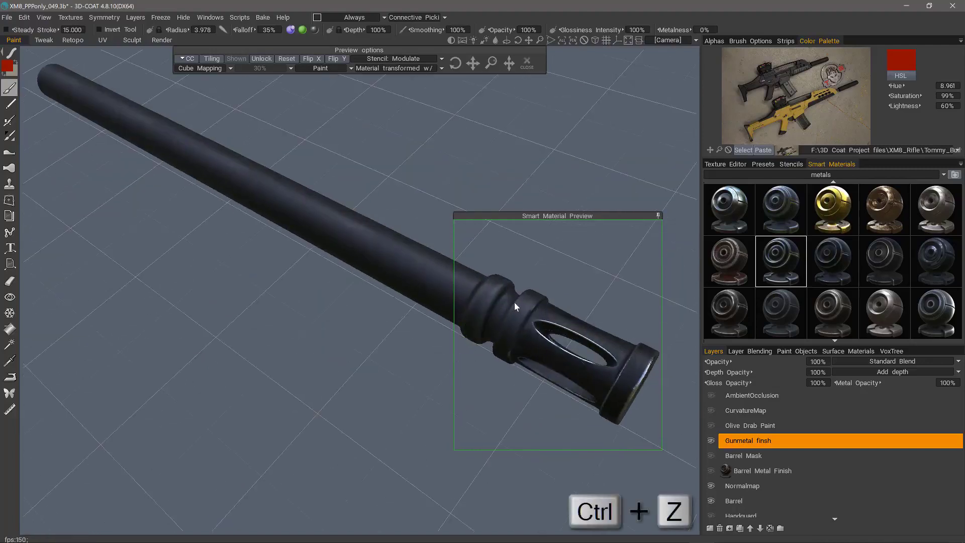
- Undo the last stroke, then paint the flash hider and its collars with the brush opacity reduced to 39%
key("ctrl+z")
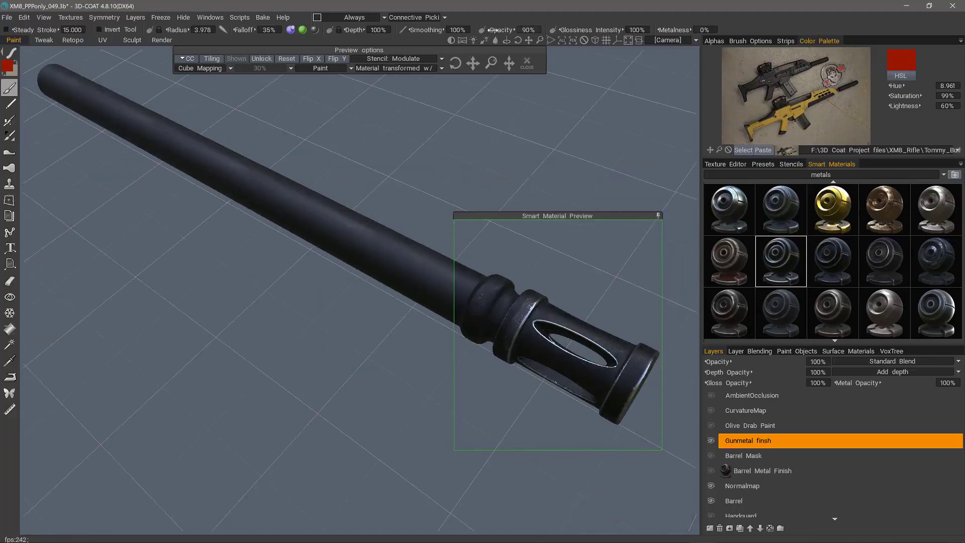
left_click_drag(461, 30, 445, 29)
mouse_move(474, 320)
left_mouse_down()
mouse_move(530, 309)
mouse_move(493, 296)
left_mouse_up()
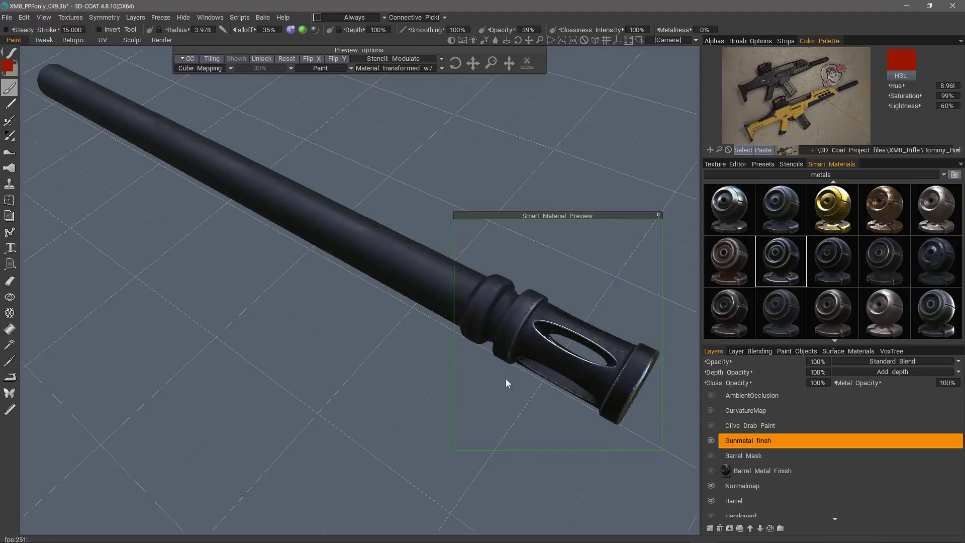
mouse_move(506, 379)
left_mouse_down()
mouse_move(505, 370)
mouse_move(483, 377)
mouse_move(504, 320)
mouse_move(498, 368)
mouse_move(545, 353)
mouse_move(482, 330)
mouse_move(479, 346)
mouse_move(476, 327)
left_mouse_up()
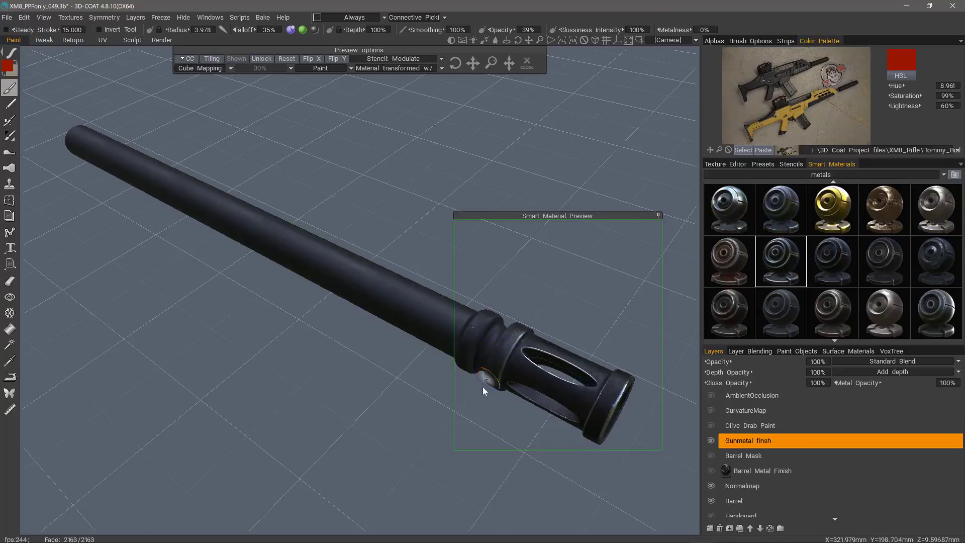
left_click_drag(483, 387, 589, 420)
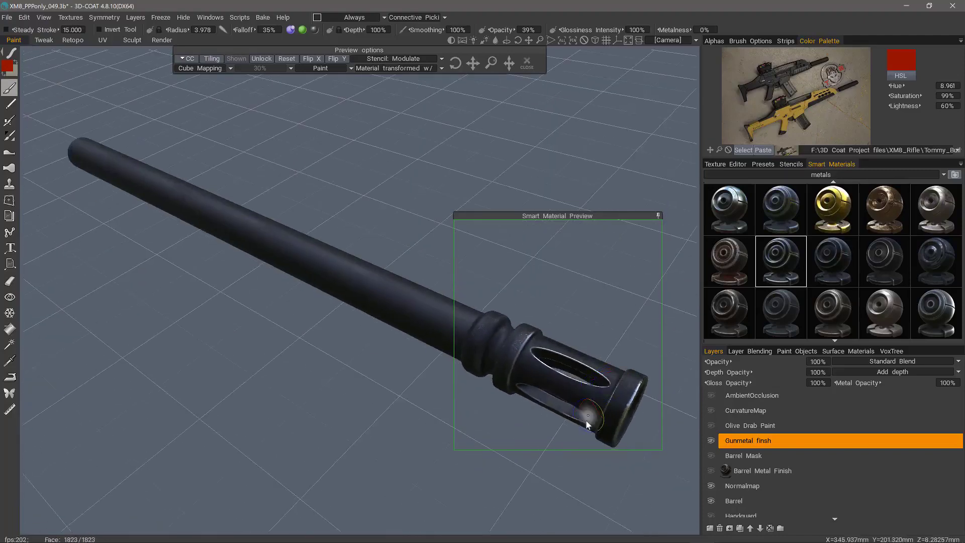
- Widen the smart material preview area and paint the opposite side of the barrel with a brush radius of 6.743
left_click_drag(594, 387, 525, 347, "alt")
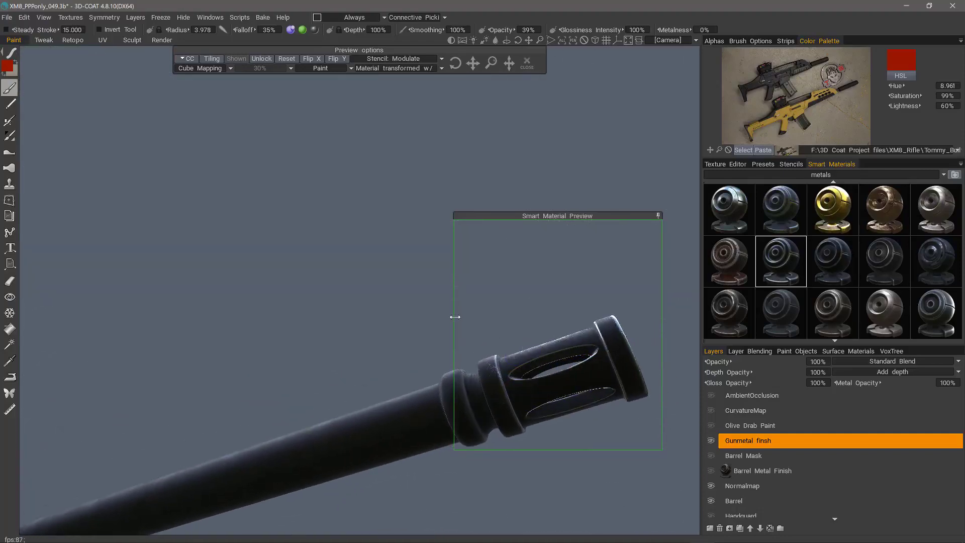
left_click_drag(455, 317, 397, 317)
left_click_drag(499, 374, 506, 345, "alt")
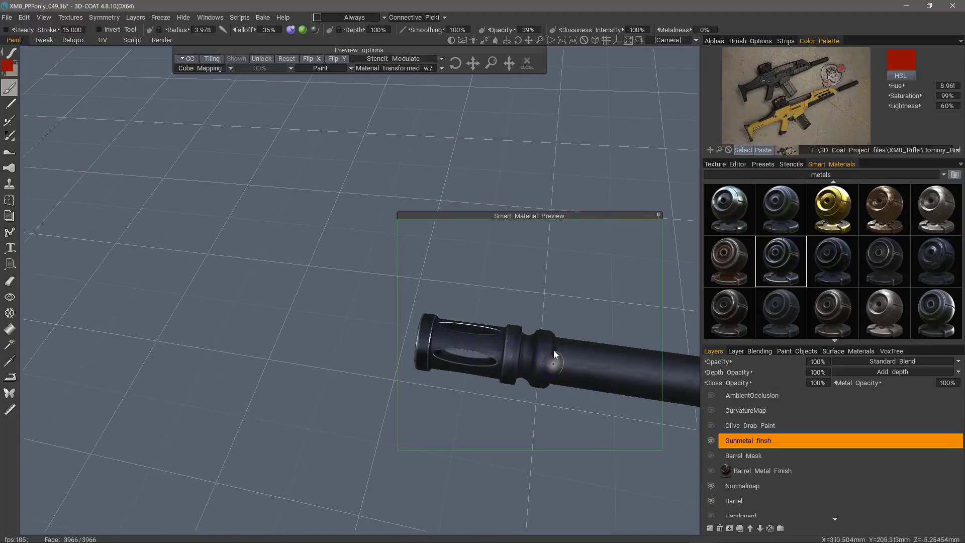
right_click_drag(641, 364, 669, 364)
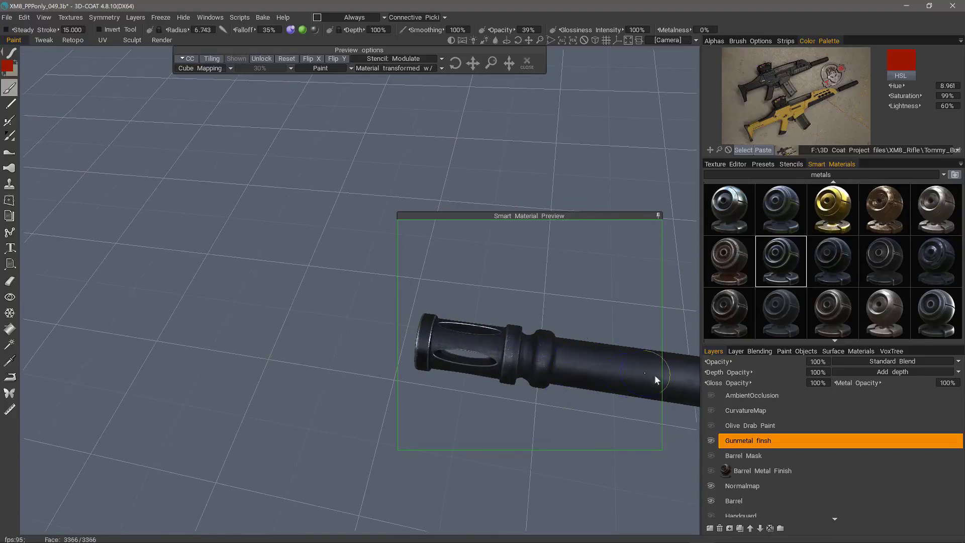
left_click_drag(468, 364, 517, 366)
- Paint the underside and remaining sides of the flash hider and collars, reducing the brush radius to 3.114 and 2.024
left_click_drag(476, 325, 503, 341, "alt")
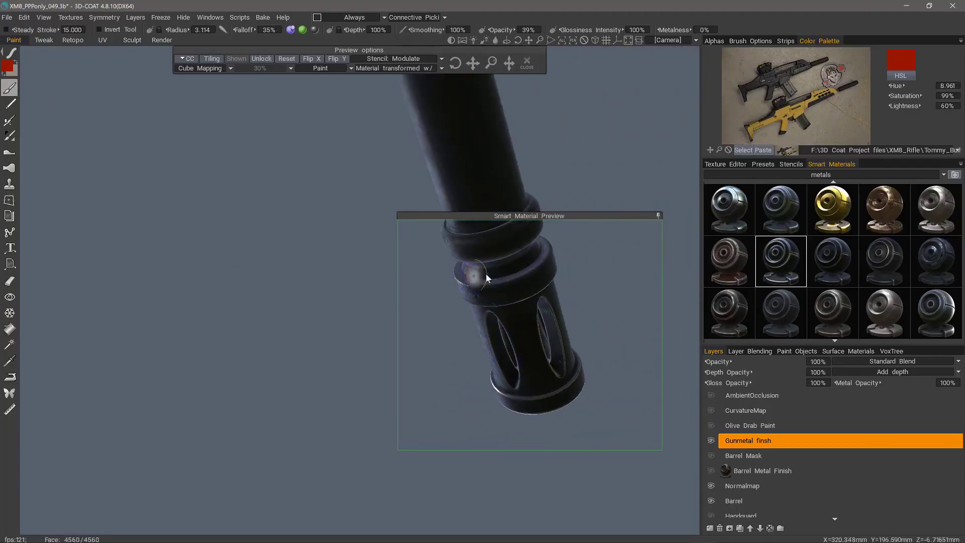
left_click_drag(464, 256, 477, 240, "alt")
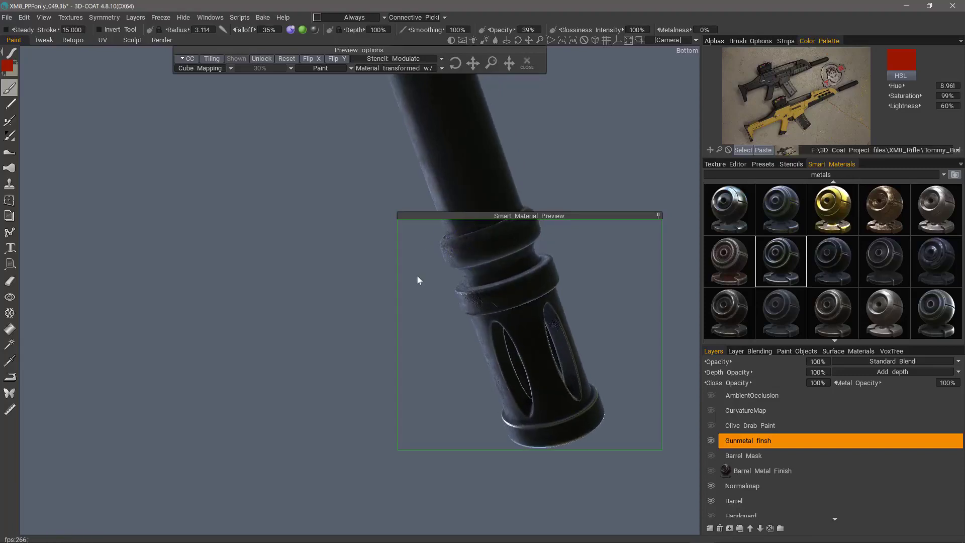
left_click_drag(417, 276, 499, 340, "alt")
left_click_drag(471, 392, 438, 272, "alt")
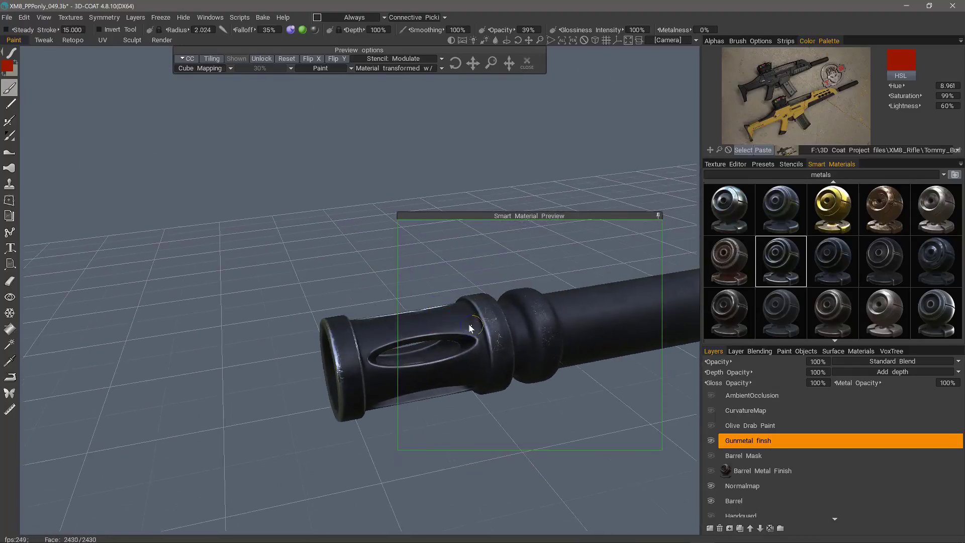
left_click_drag(471, 324, 442, 281, "alt")
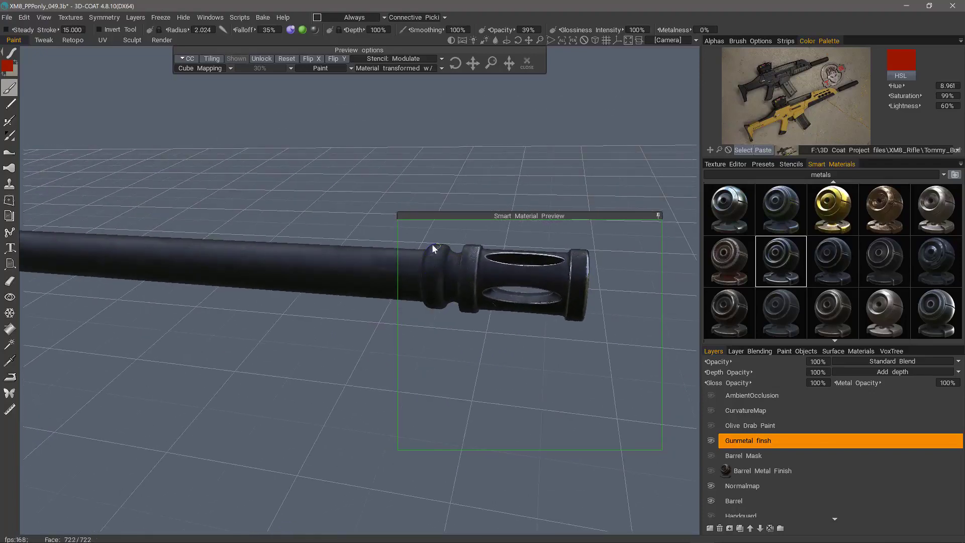
left_click_drag(433, 248, 474, 299, "alt")
right_click_drag(474, 300, 455, 280, "alt")
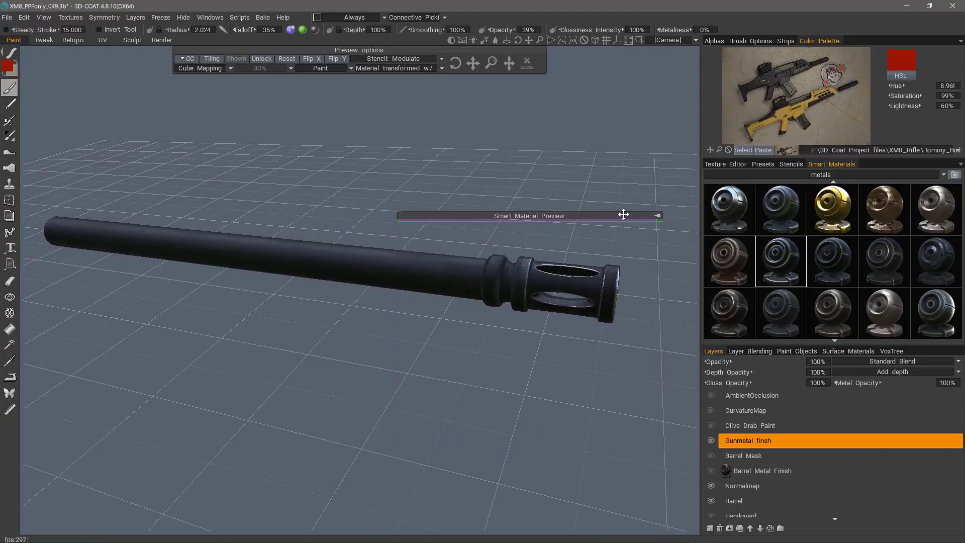
- Move the Smart Material Preview window clear of the barrel and enlarge the brush radius to 7.557
left_click_drag(640, 217, 606, 158)
left_click_drag(412, 227, 457, 273, "alt")
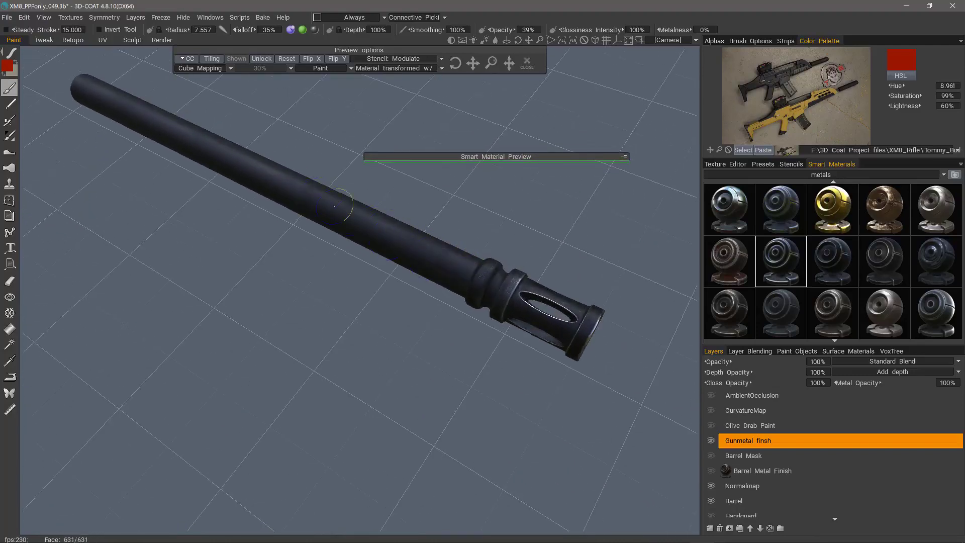
left_click_drag(263, 177, 174, 114, "alt")
left_click_drag(318, 211, 383, 338, "alt")
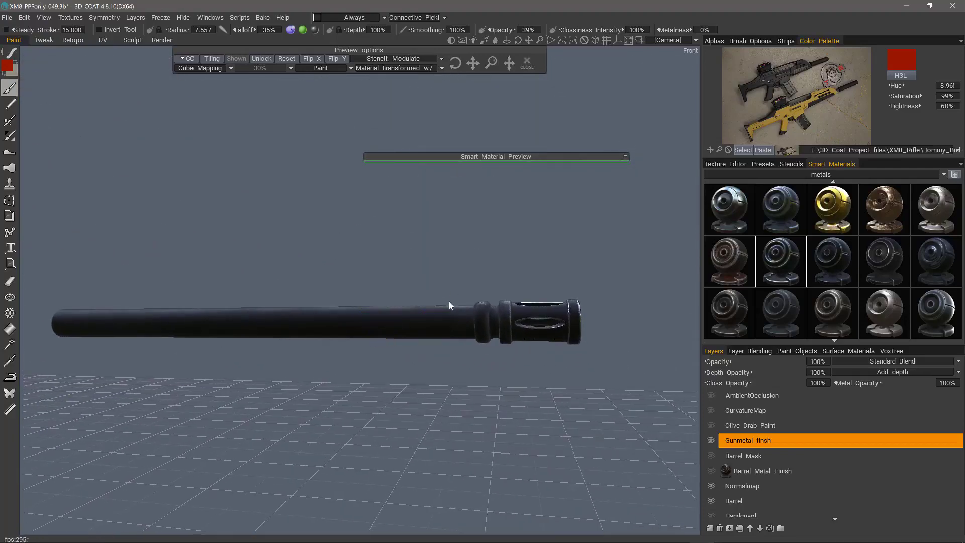
- Fill the barrel tube up to the flash hider with the smart material, using the rectangle stroke mode in an orthographic front view
key("KP_5")
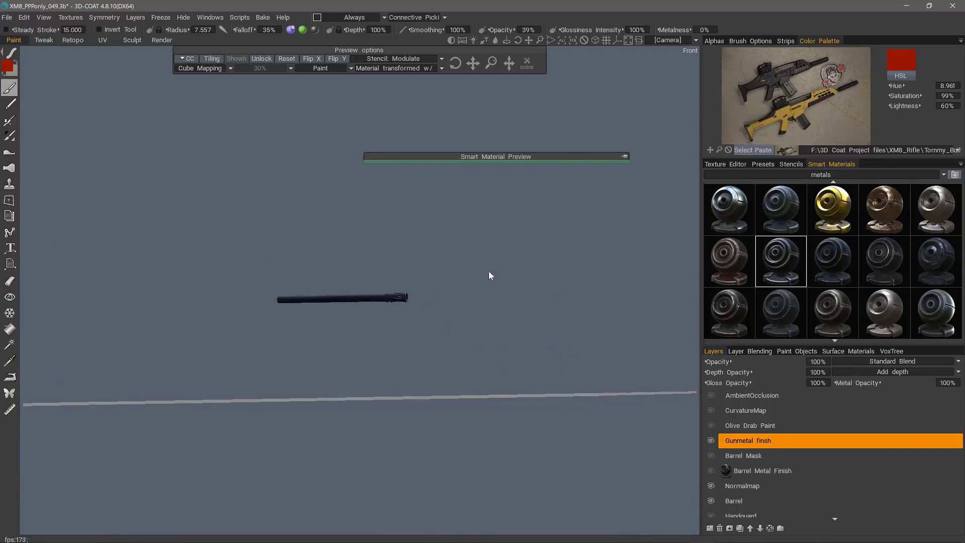
left_click_drag(492, 275, 383, 263, "alt")
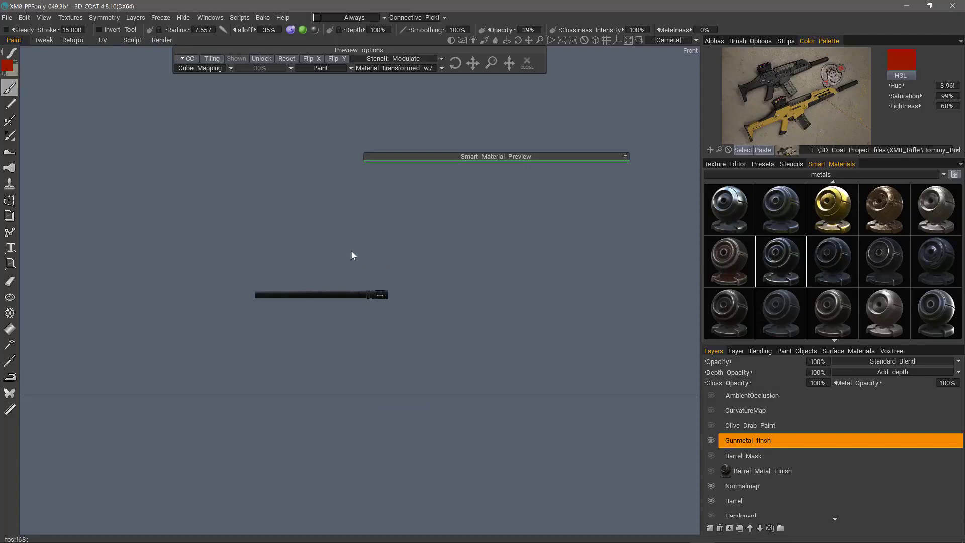
middle_click_drag(351, 254, 468, 245)
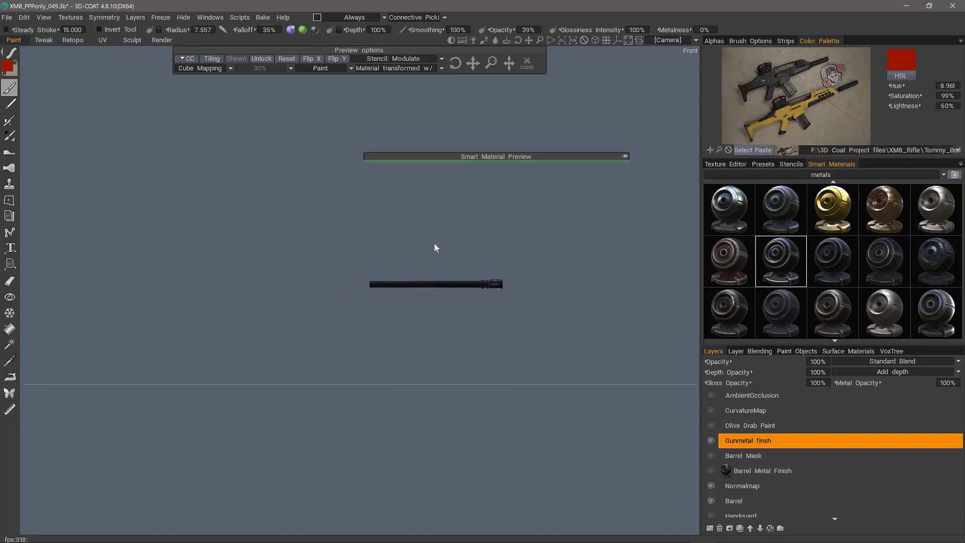
right_click_drag(434, 243, 630, 259)
middle_click_drag(552, 241, 478, 264)
right_click_drag(424, 252, 502, 245)
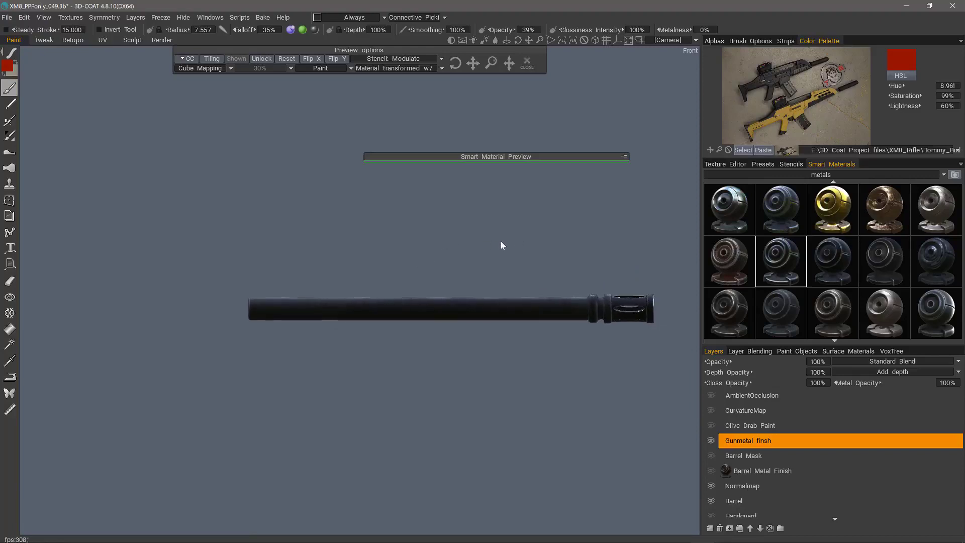
left_click(11, 52)
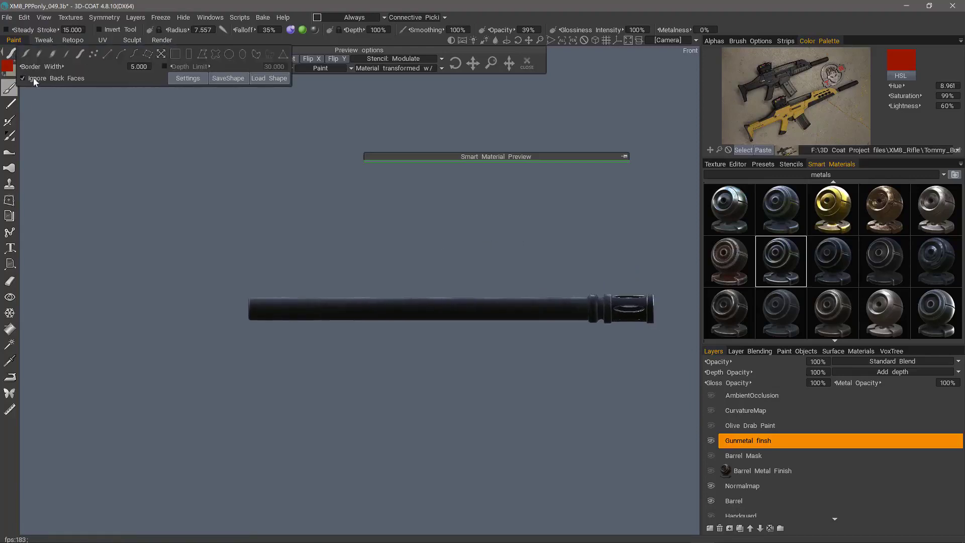
left_click(188, 53)
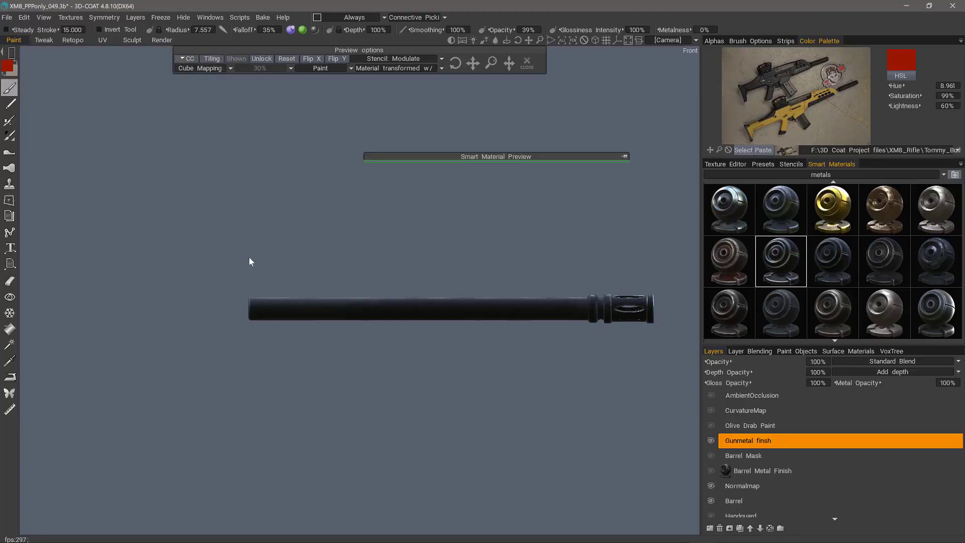
mouse_move(234, 279)
left_mouse_down()
mouse_move(490, 378)
mouse_move(586, 381)
left_mouse_up()
left_click_drag(471, 279, 49, 62, "alt")
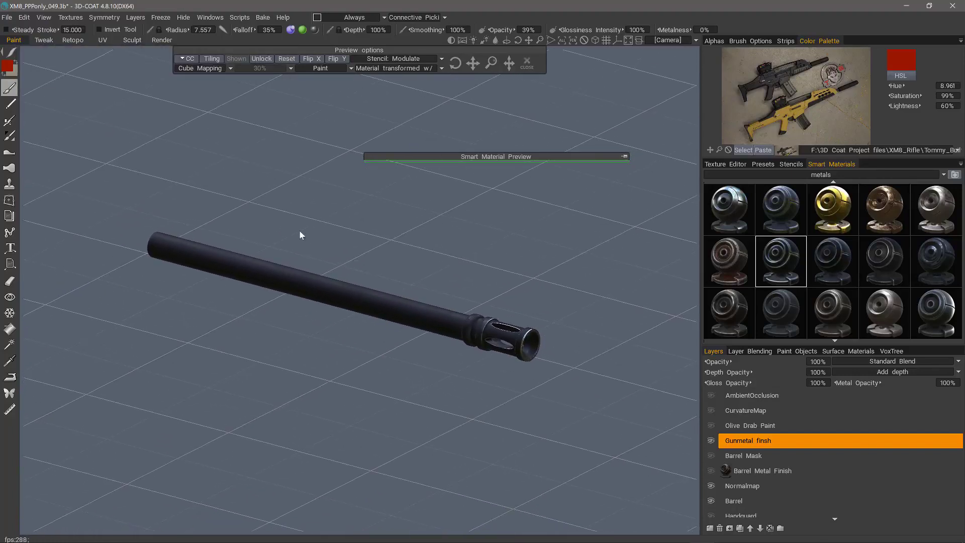
- Return to a perspective view of the flash hider and set the brush radius to 3.980
left_click_drag(530, 308, 570, 284, "alt")
key("KP_5")
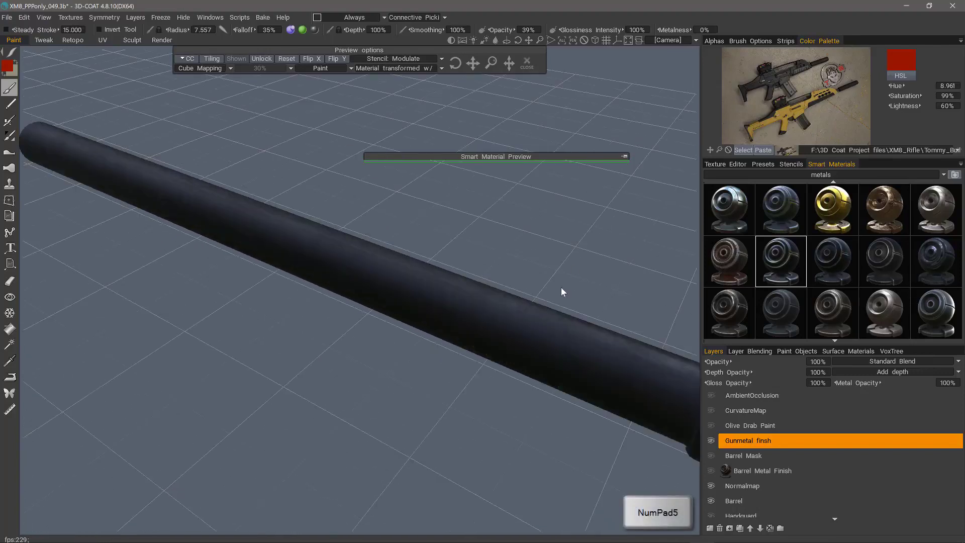
middle_click_drag(558, 279, 265, 198)
left_click_drag(265, 200, 526, 309)
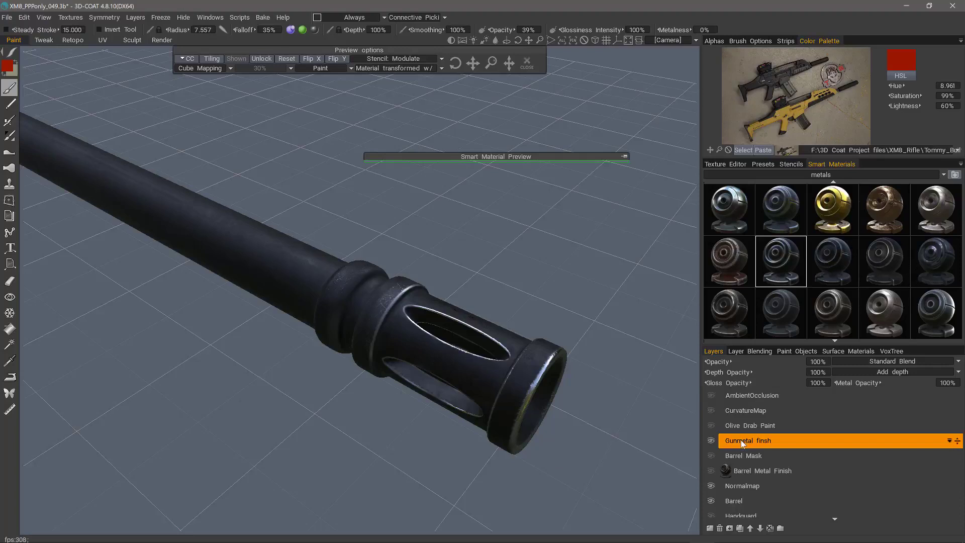
right_click_drag(413, 351, 393, 351)
- Attach the selected gunmetal smart material to the current Gunmetal finsh layer and dismiss the attachment notice
right_click(779, 263)
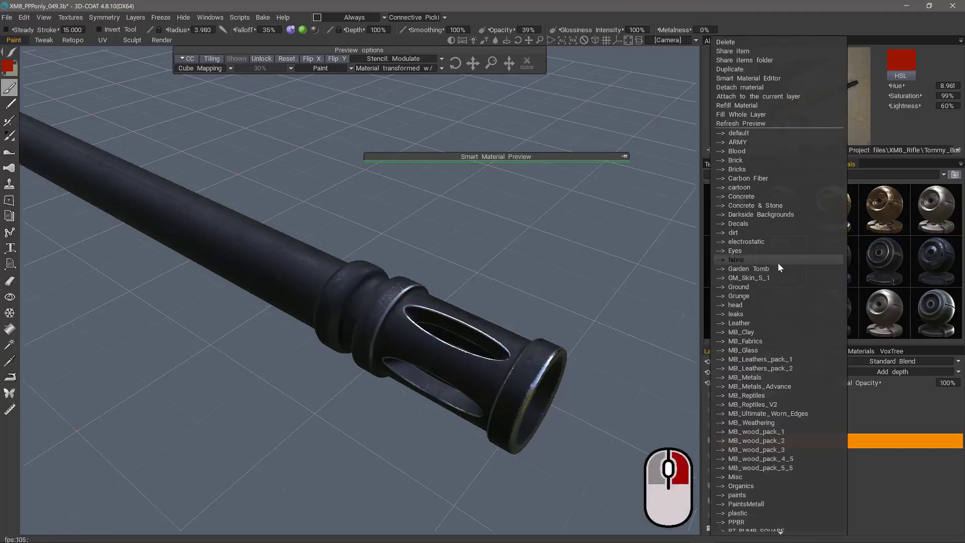
left_click(757, 97)
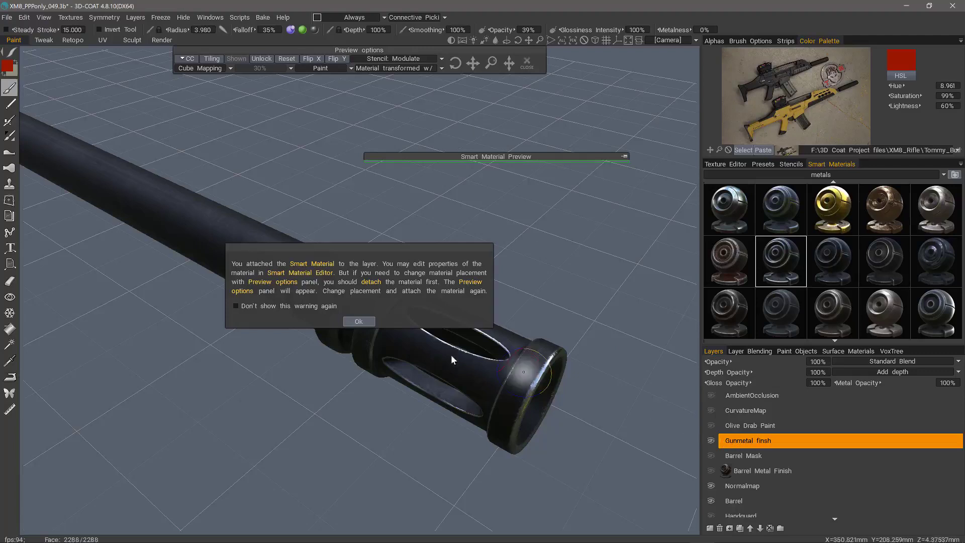
left_click(359, 321)
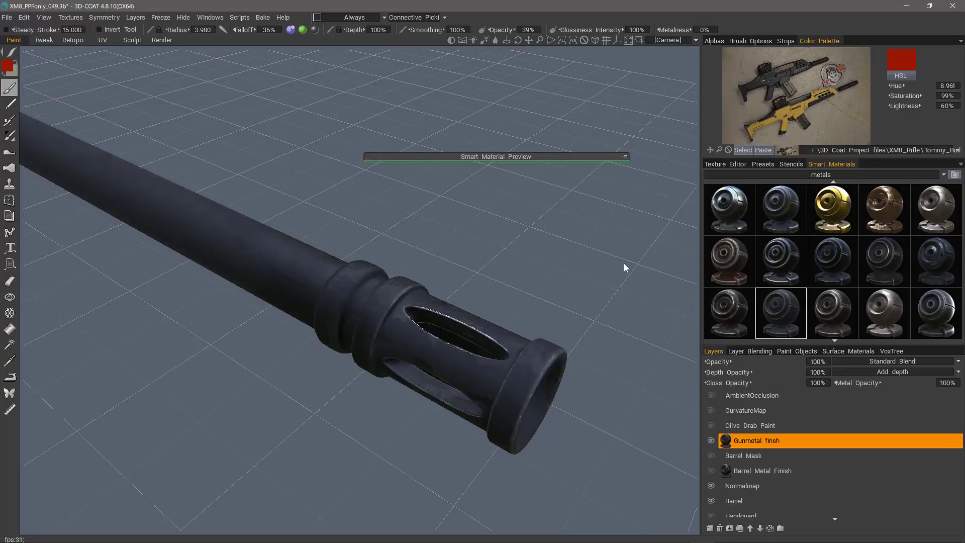
- Try several other dark smart materials from the metals folder on the Gunmetal finsh layer
left_click(885, 262)
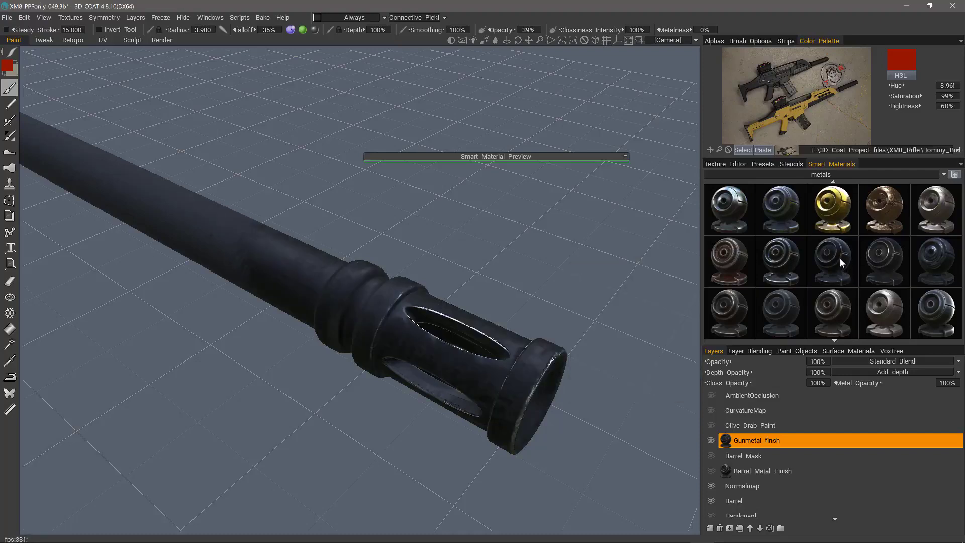
left_click(936, 264)
left_click(934, 326)
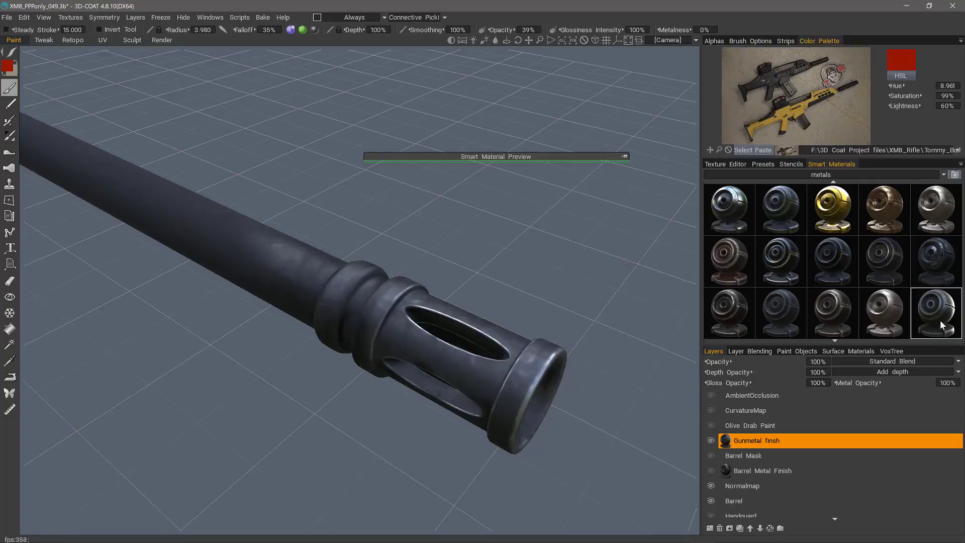
scroll(765, 311, "down", 2)
scroll(785, 292, "down", 5)
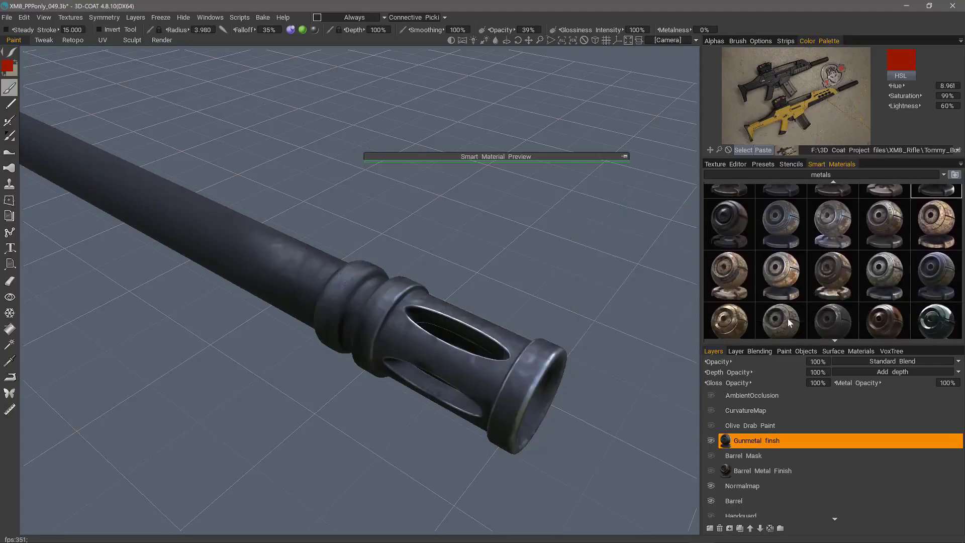
left_click(831, 267)
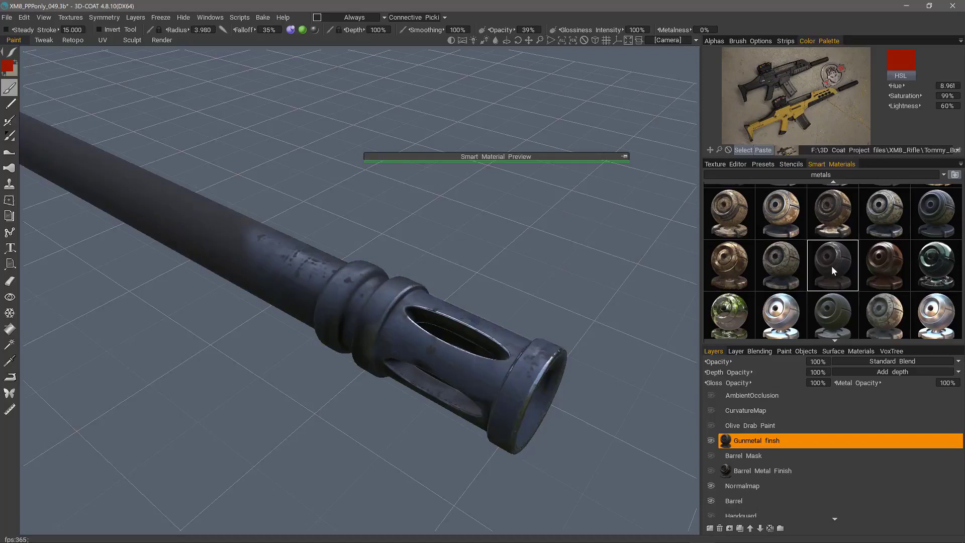
- Compare further grey metals on the Gunmetal finsh layer, ending with the worn grey one beside the red copper material
scroll(835, 247, "down", 2)
scroll(832, 272, "down", 2)
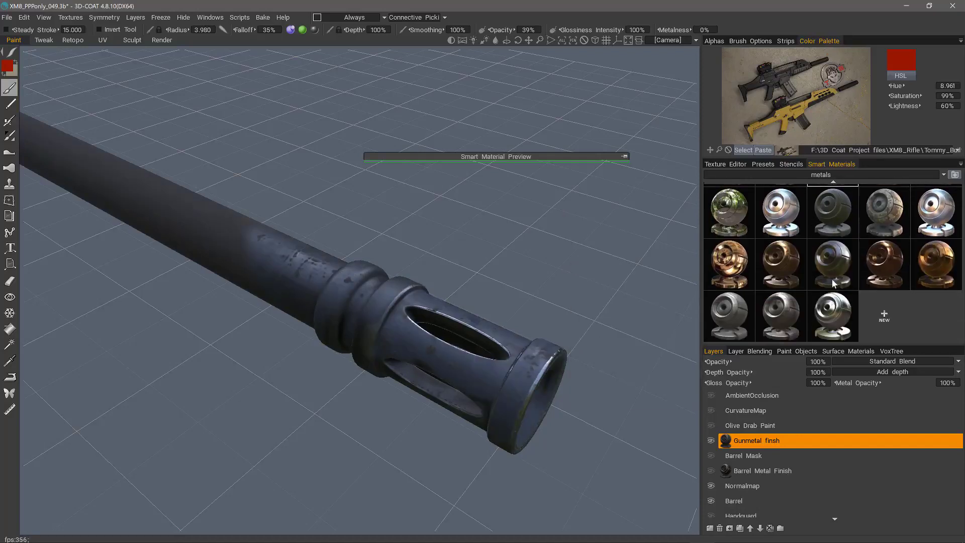
left_click(790, 313)
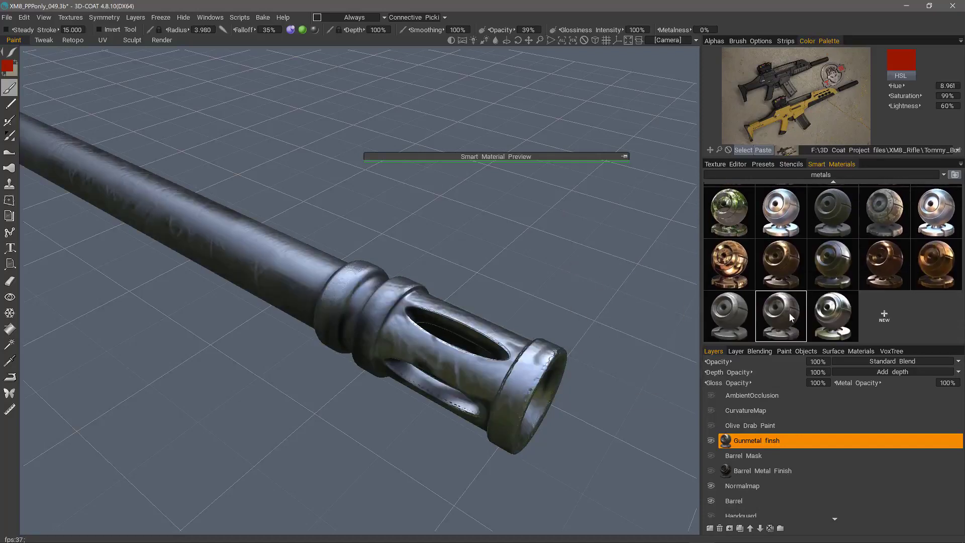
scroll(806, 250, "up", 5)
scroll(807, 251, "up", 6)
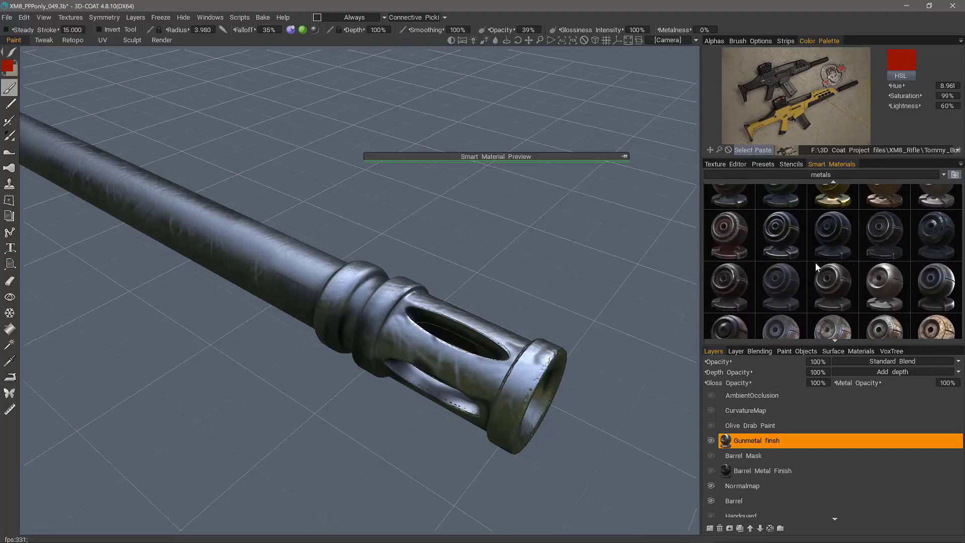
scroll(834, 237, "up", 2)
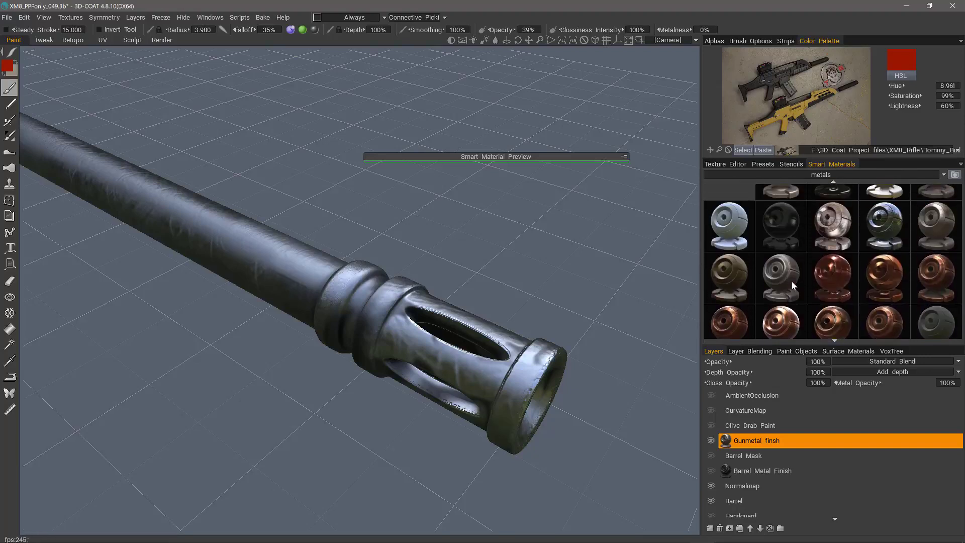
left_click(789, 279)
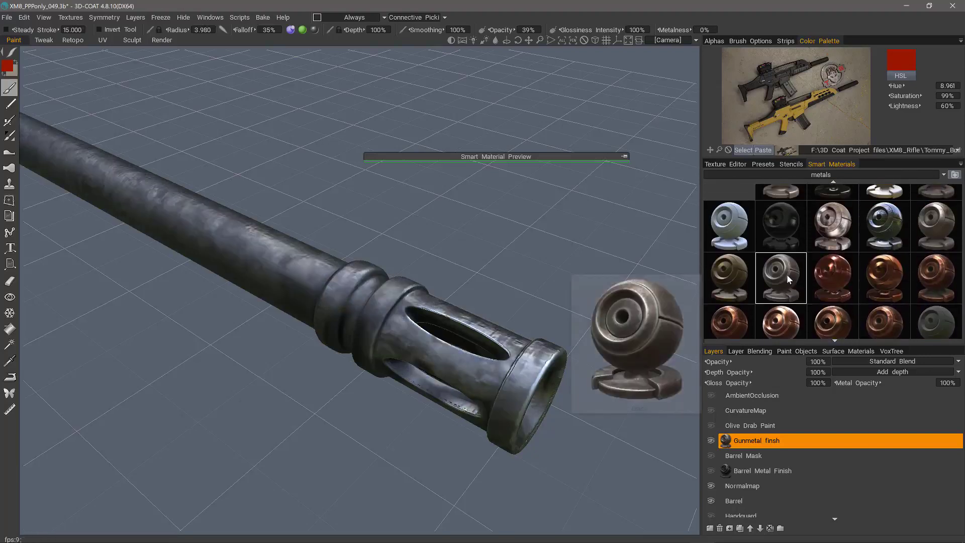
- Detach the smart material from the Gunmetal finsh layer, and attach the selected worn grey metal to that layer again
right_click(725, 440)
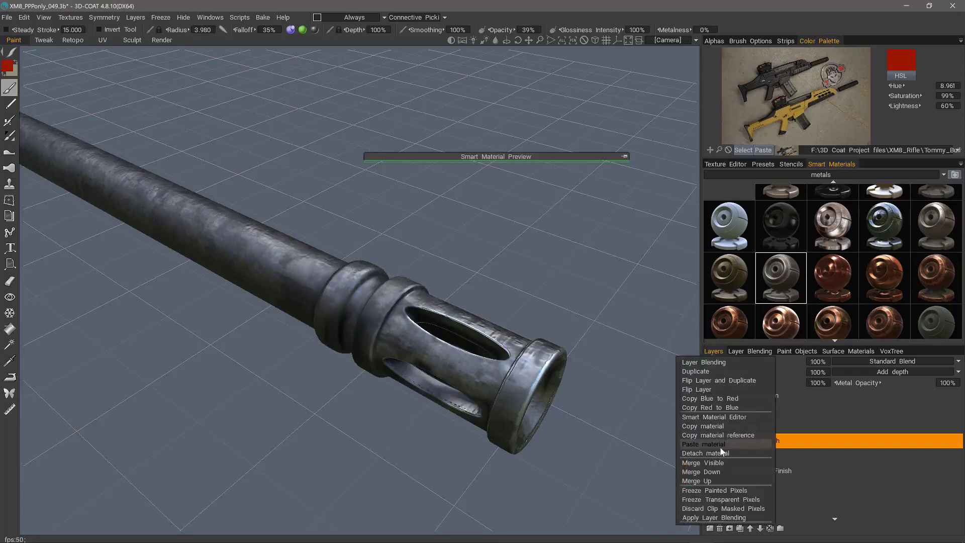
left_click(719, 454)
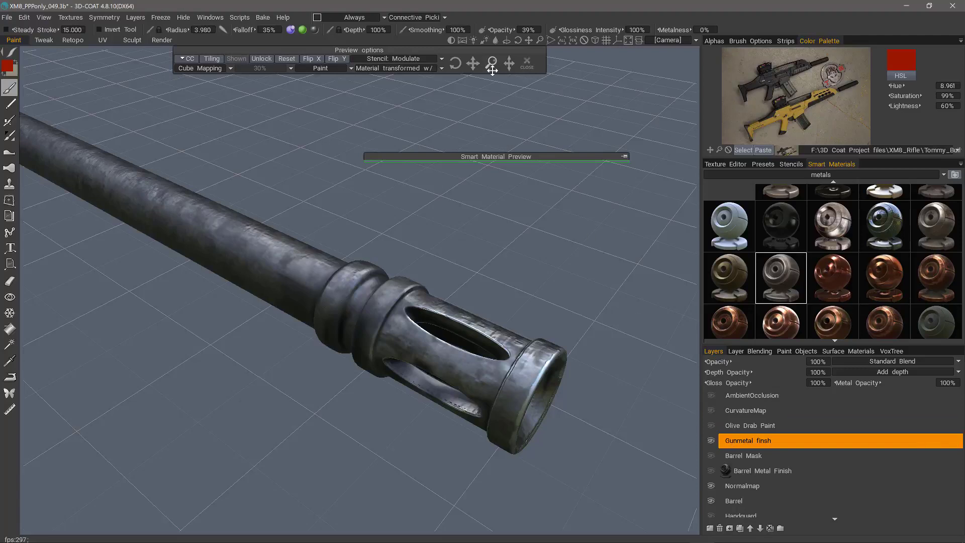
mouse_move(494, 64)
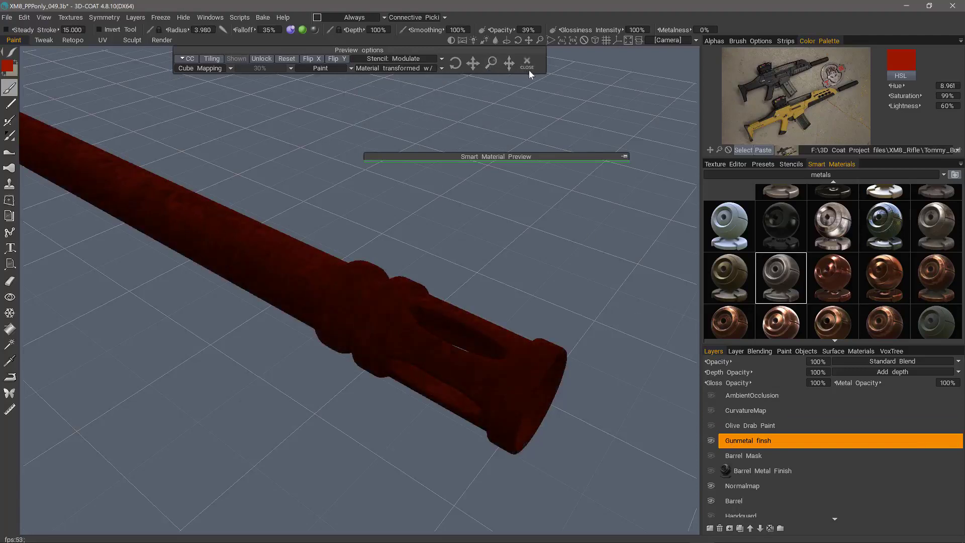
left_click_drag(494, 50, 525, 66)
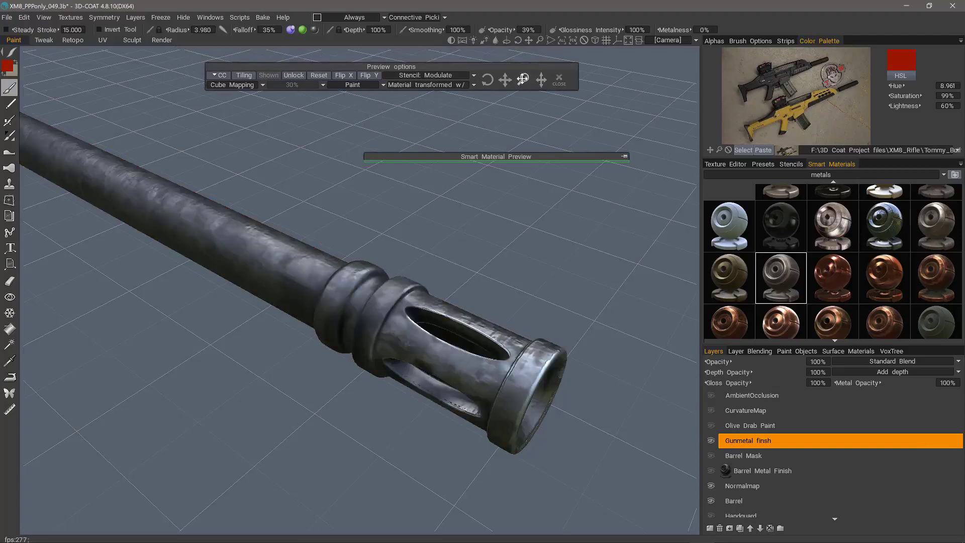
left_click(559, 78)
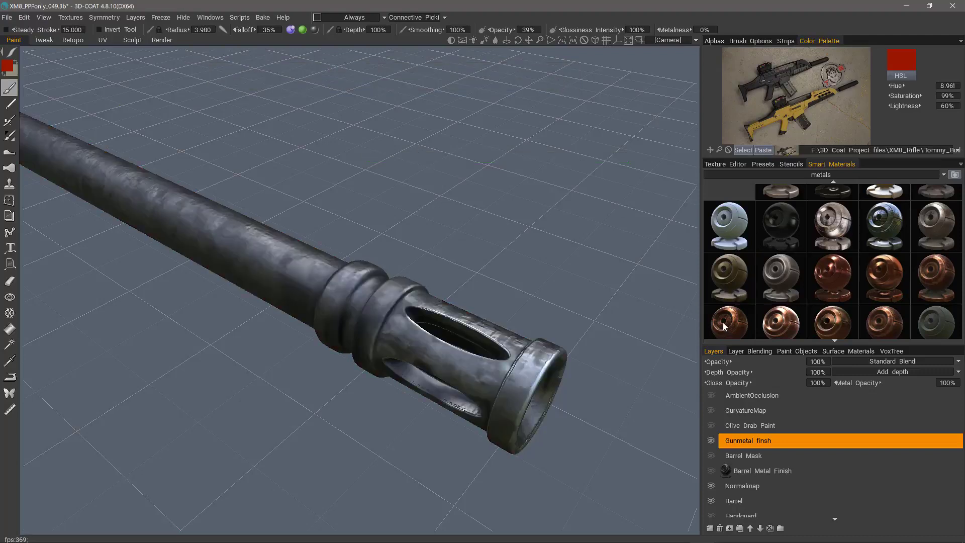
right_click(782, 278)
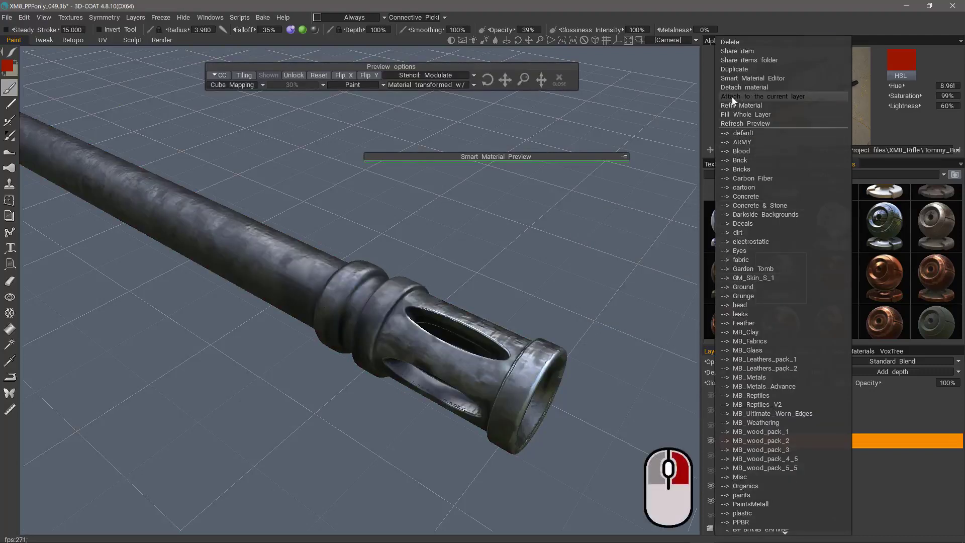
left_click(630, 257)
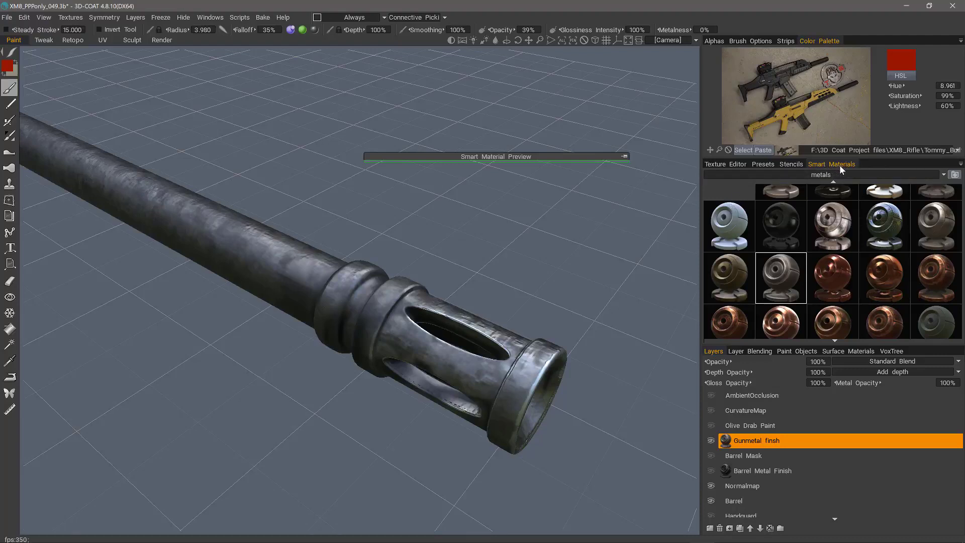
- Open the Mtl. history window and dock it beside the Smart Materials library
left_click(212, 16)
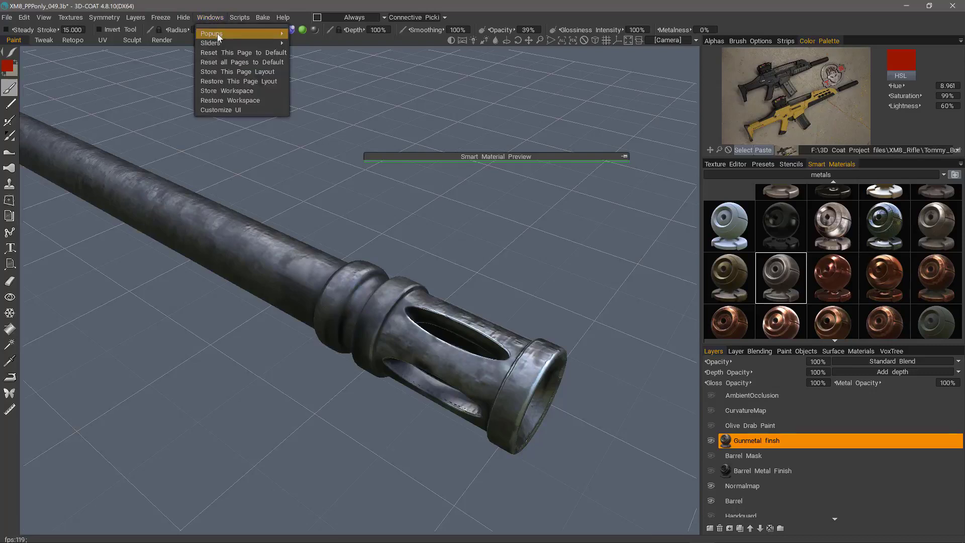
mouse_move(219, 35)
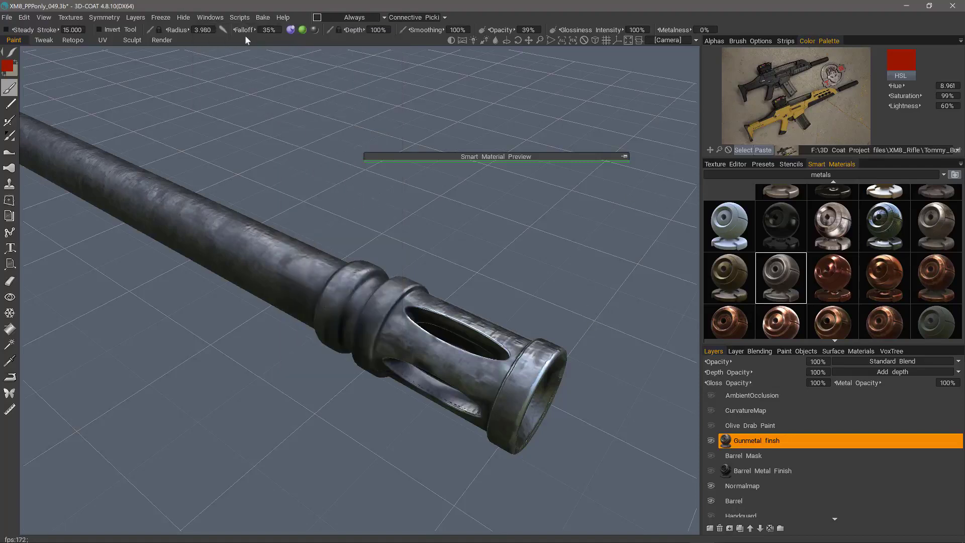
left_click(211, 16)
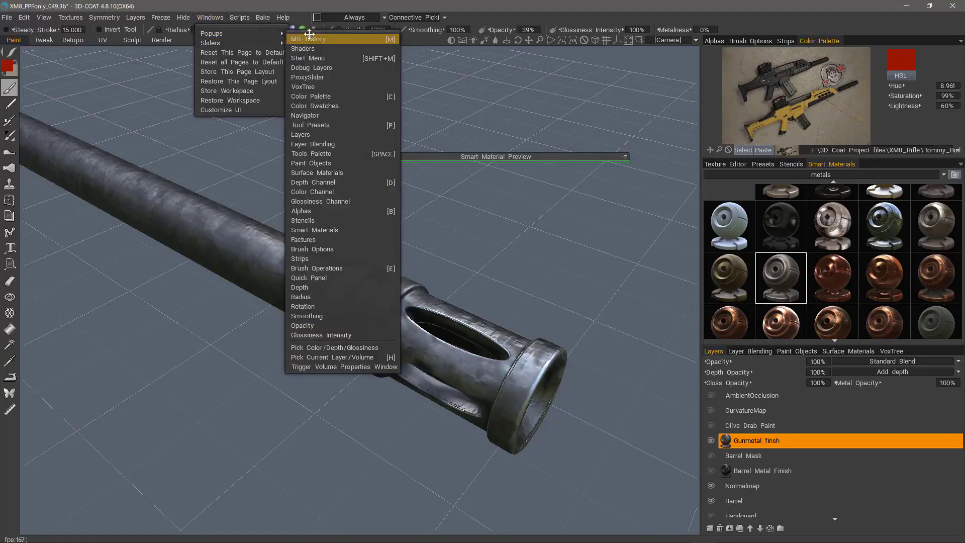
left_click(321, 42)
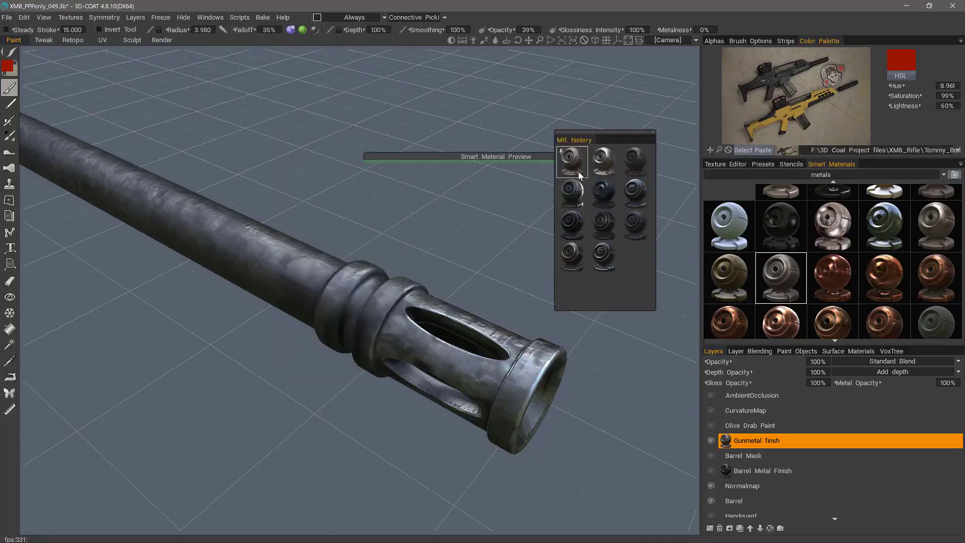
left_click_drag(605, 139, 880, 164)
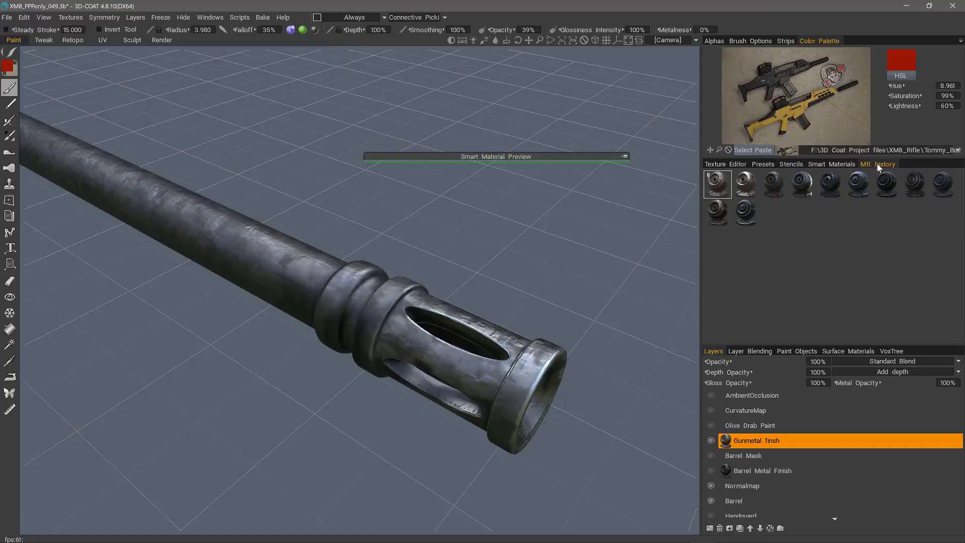
- Undock the Mtl. history window into the viewport and close it
left_click_drag(879, 164, 659, 184)
left_click_drag(505, 191, 601, 190)
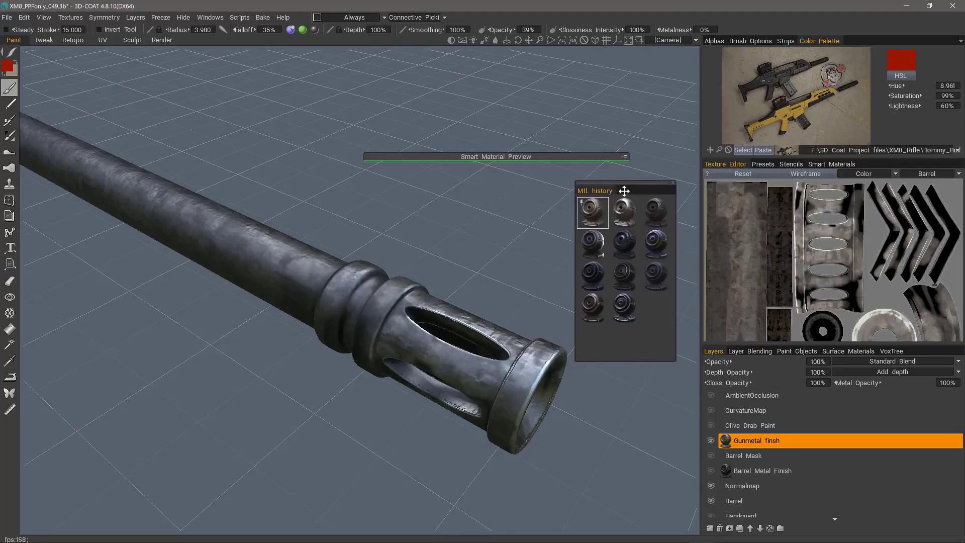
left_click(673, 183)
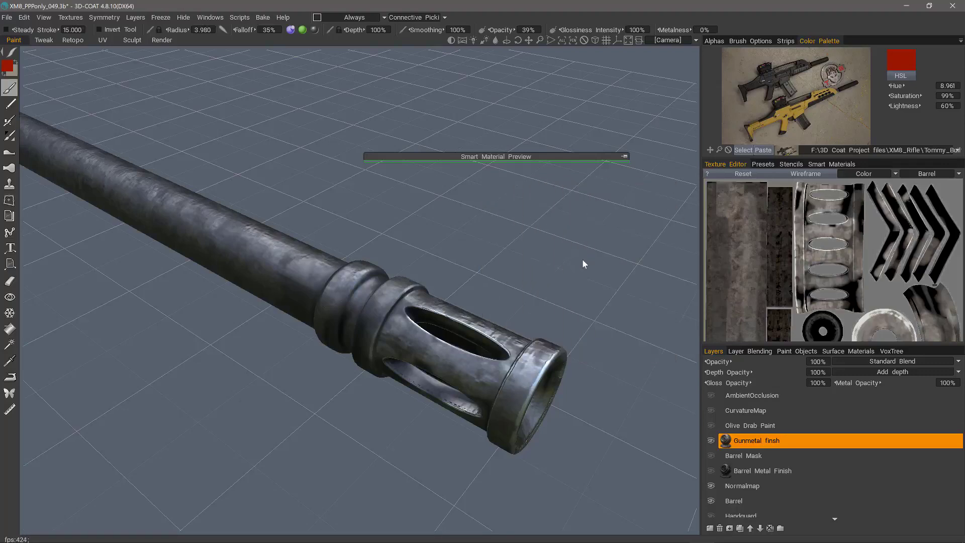
- Reopen the Mtl. history window clear of the flash hider and bring back the Smart Materials library
key("m")
key("m")
left_click_drag(608, 235, 620, 60)
left_click(830, 163)
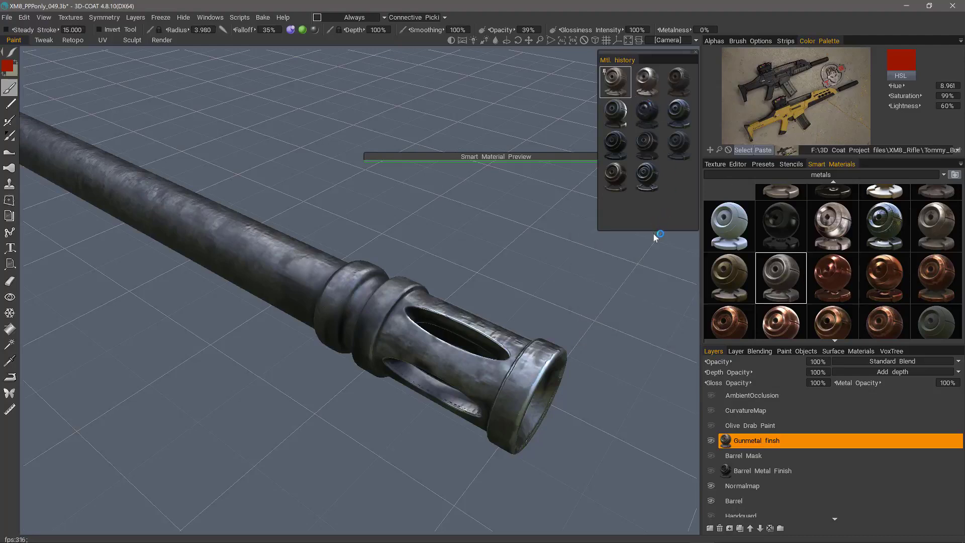
- Compare finishes on the Gunmetal finsh layer using the red copper smart material and dark metals from the material history
left_click(649, 179)
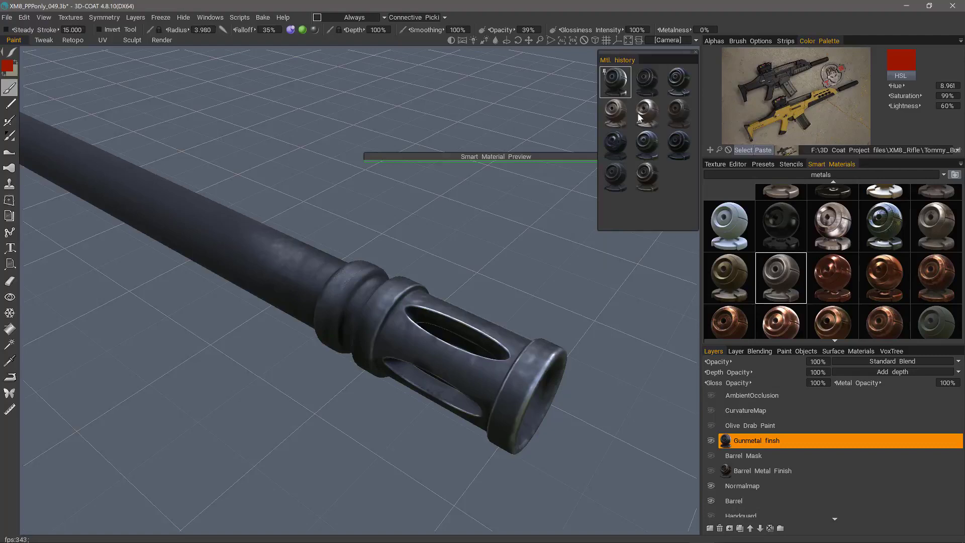
left_click(839, 274)
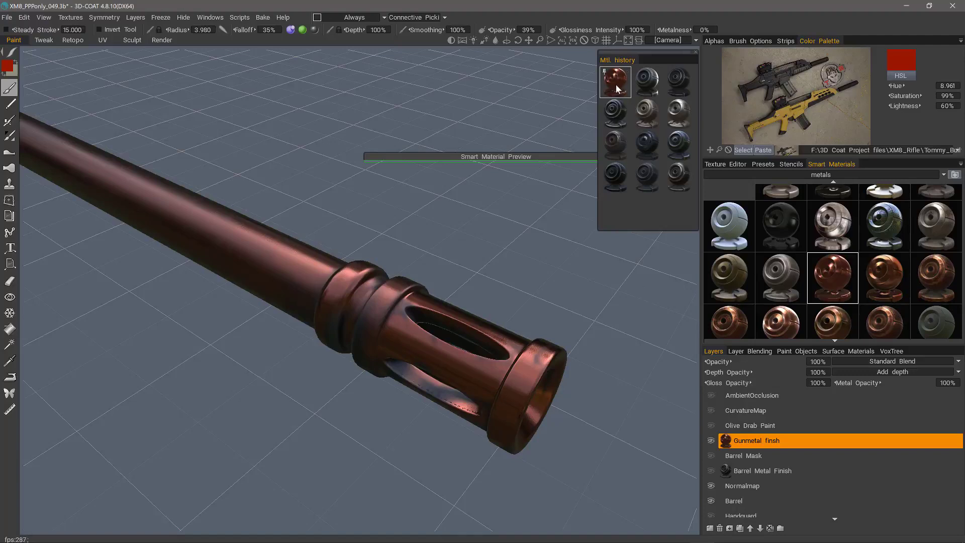
mouse_move(617, 85)
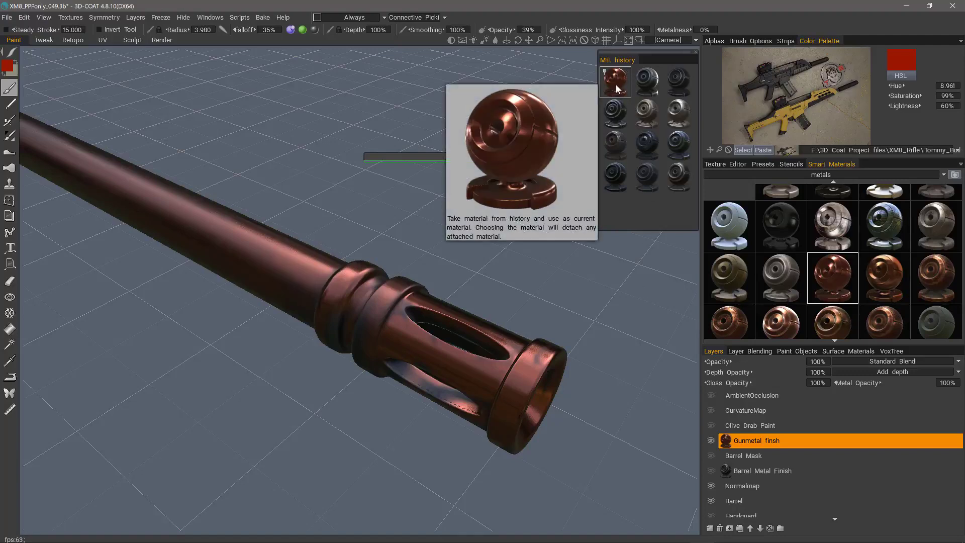
left_click(679, 84)
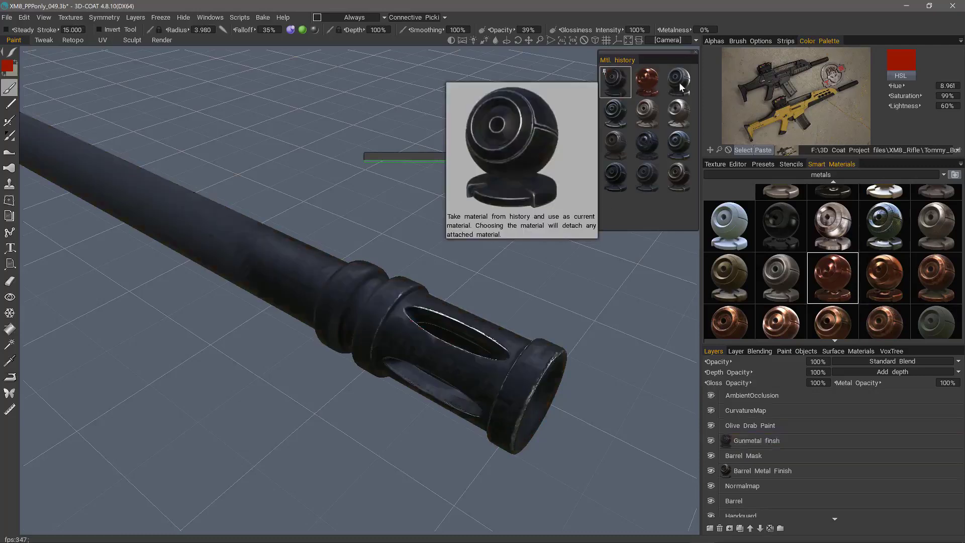